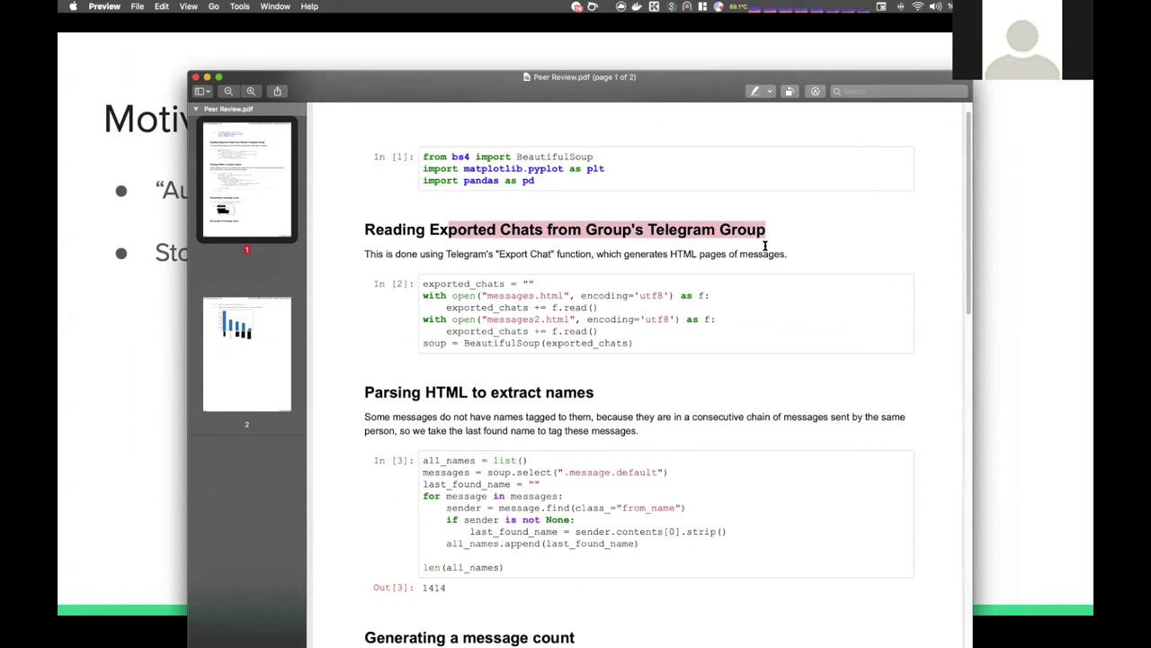
Step: Examine the Telegram notebook in Peer Review.pdf, from the chat import and name parsing code to the message count output
scroll(765, 246, down, 3)
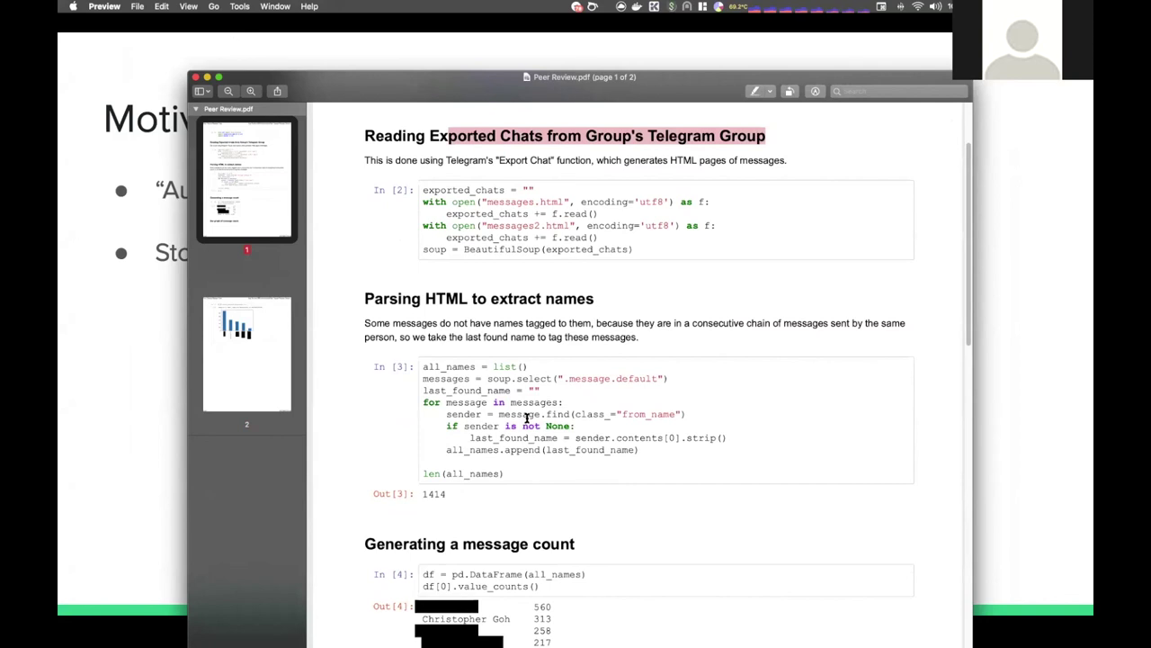
scroll(528, 417, down, 5)
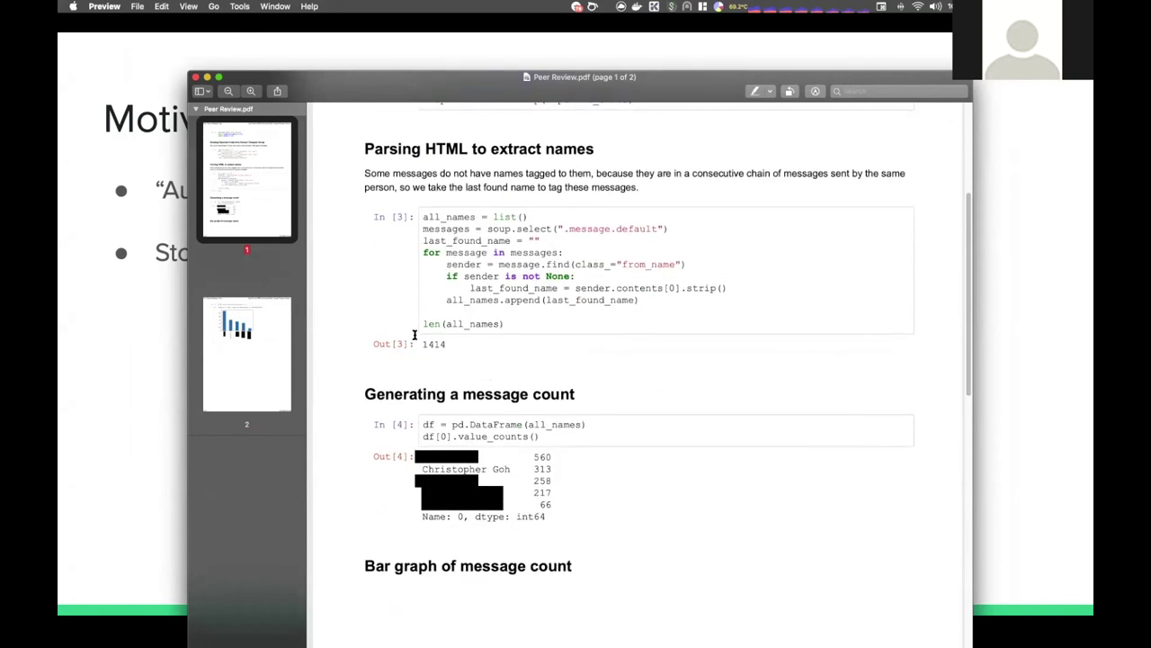
drag(421, 344, 449, 344)
scroll(459, 340, down, 2)
drag(553, 433, 432, 374)
click(618, 444)
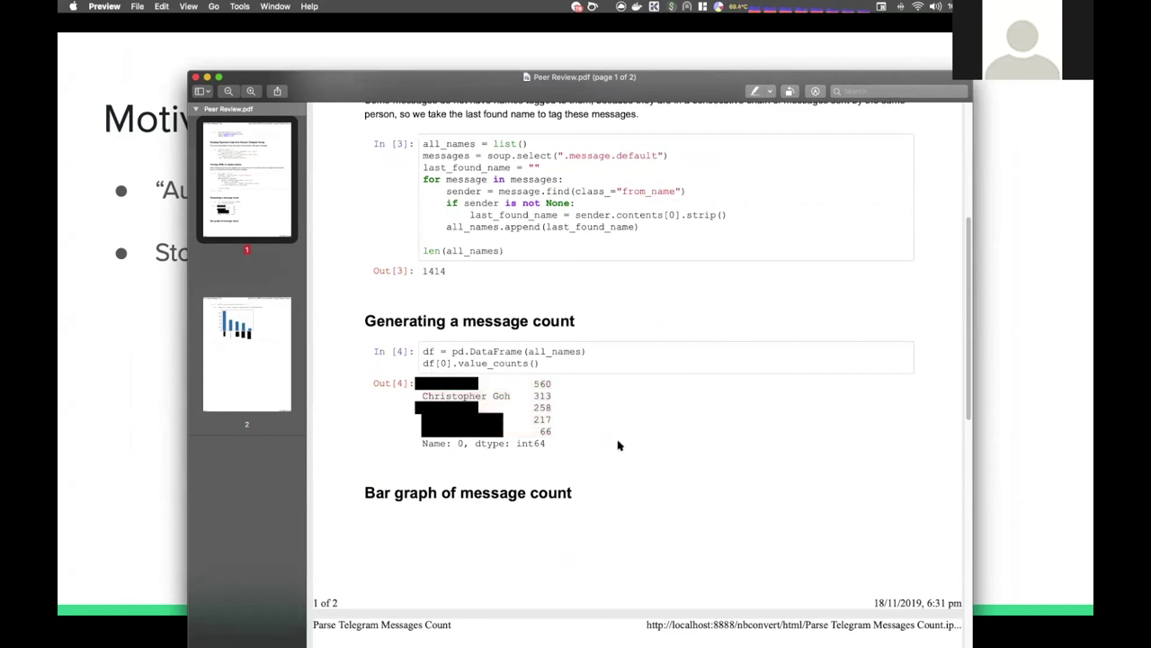
Step: Examine the bar graph of message counts on page 2, then review the parsing code on page 1 again
scroll(618, 444, down, 10)
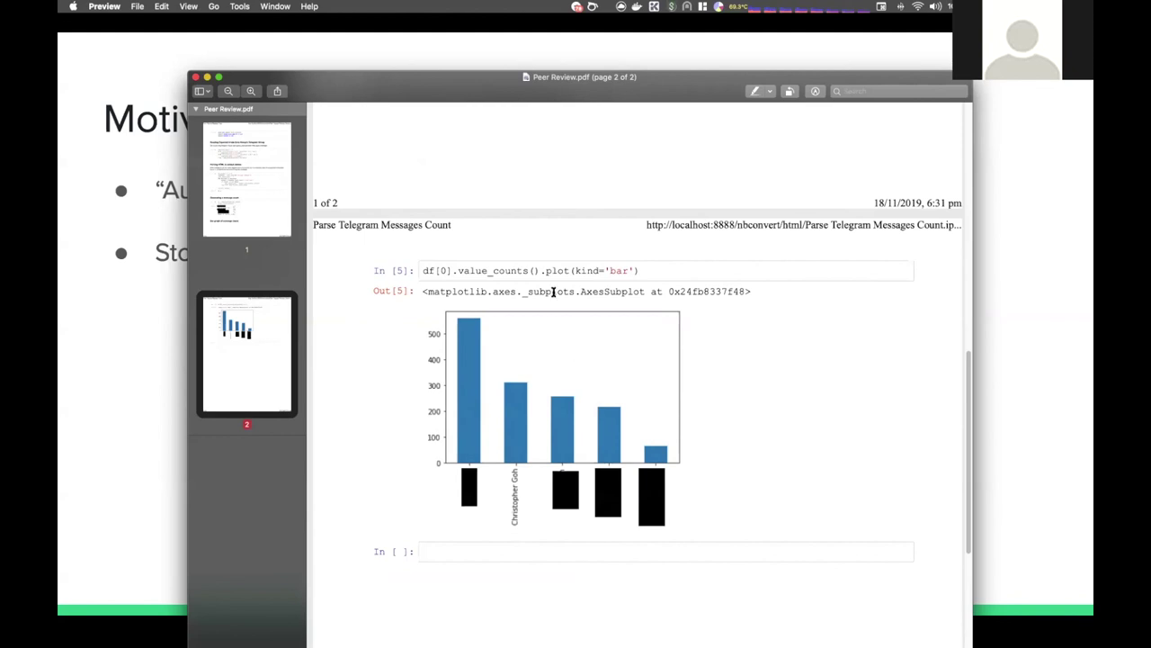
drag(434, 88, 404, 83)
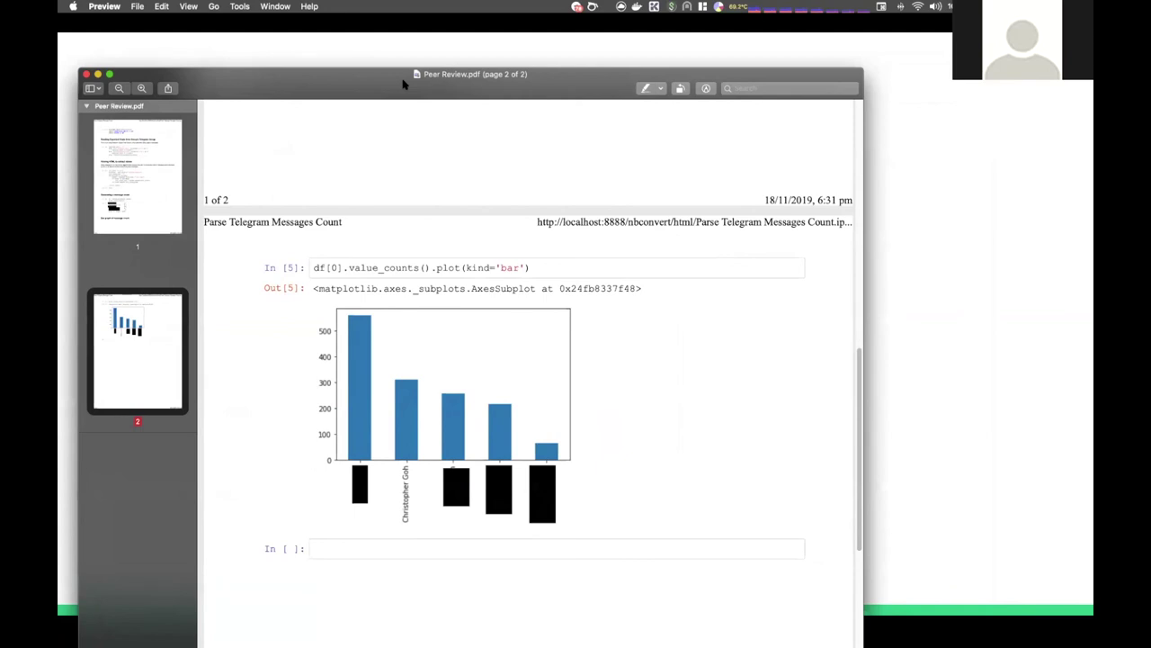
scroll(554, 198, up, 5)
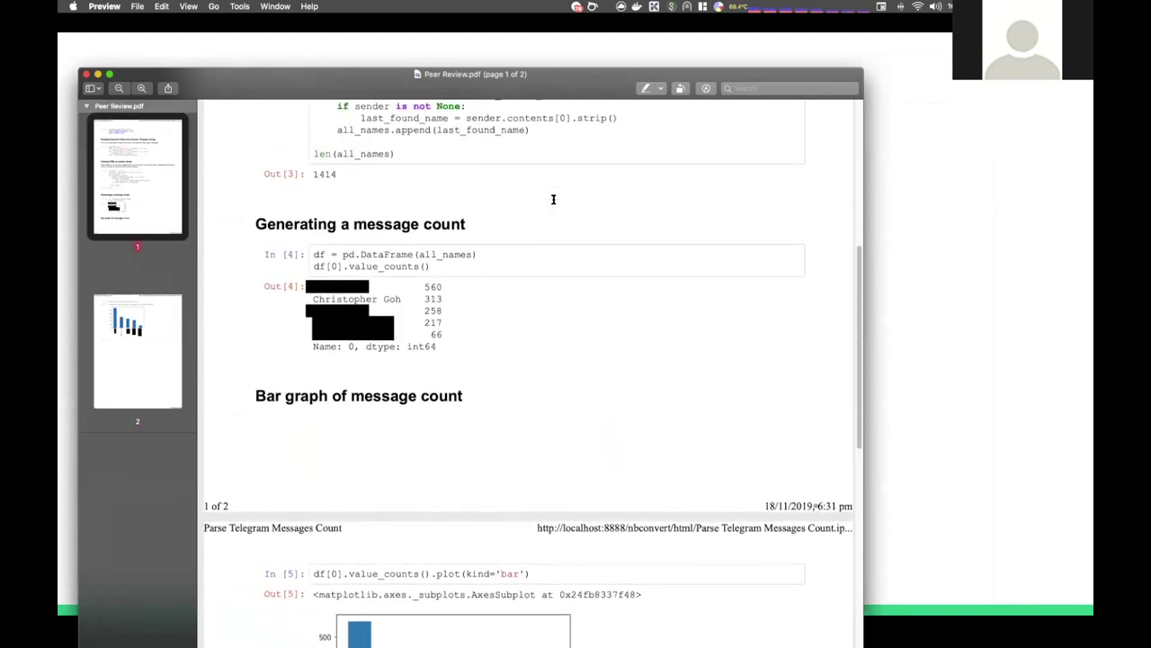
scroll(553, 199, up, 3)
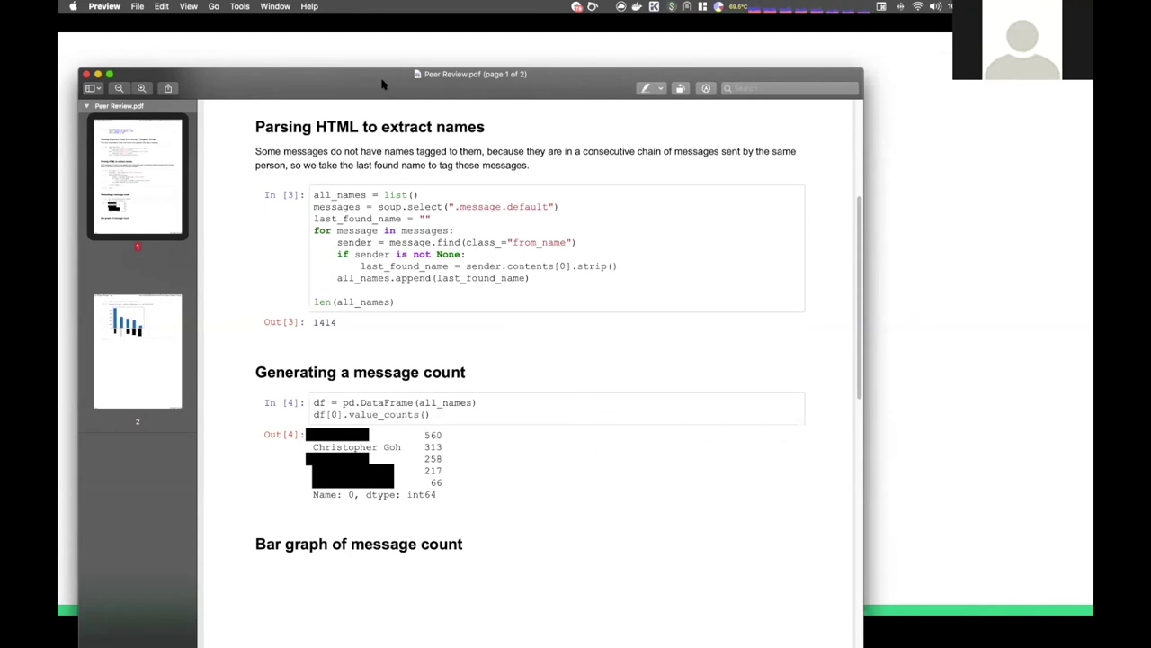
Step: Close Peer Review.pdf, switch to the Windows virtual machine in VirtualBox and shrink its window around the desktop
drag(383, 84, 340, 82)
key(super+w)
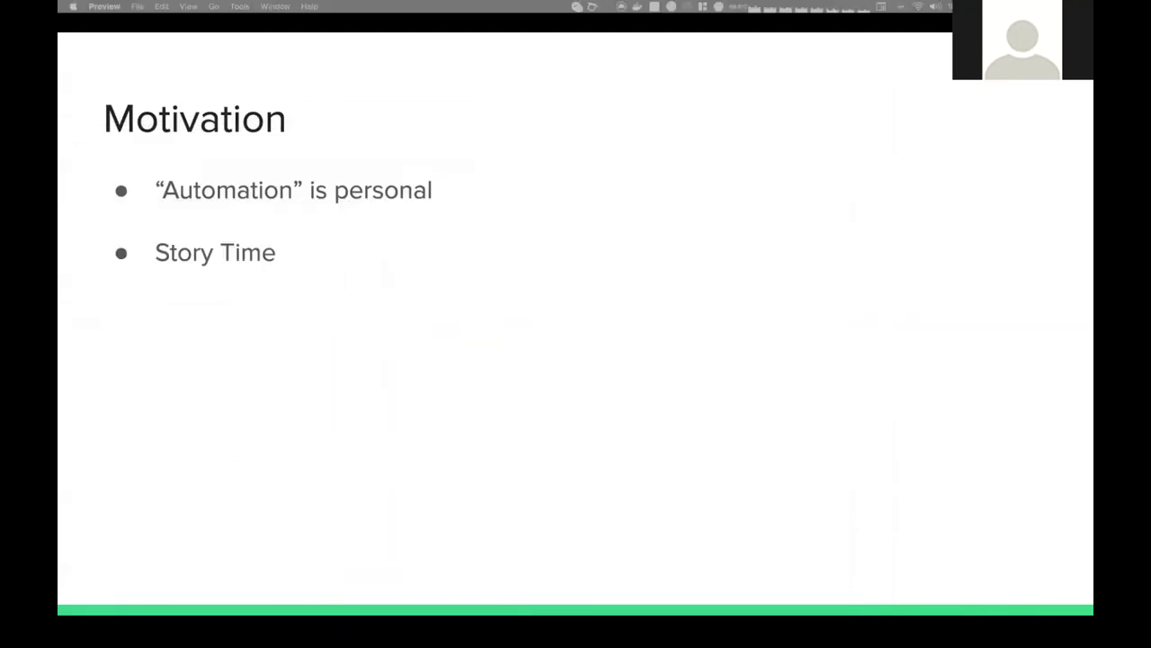
key(super+Tab)
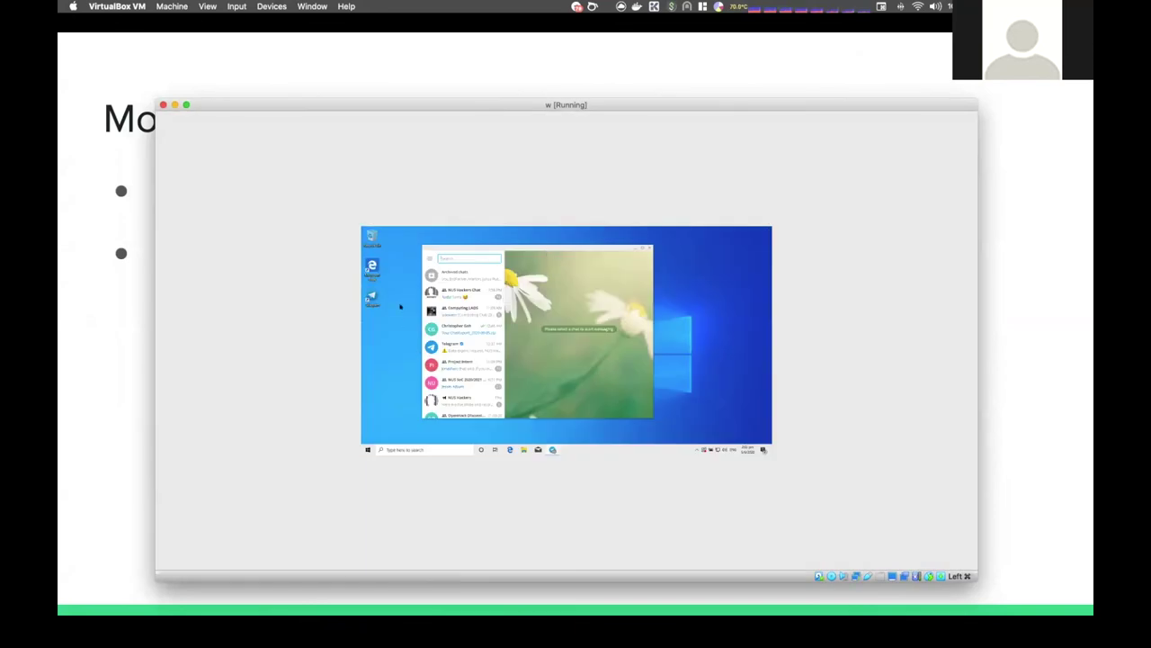
drag(978, 577, 881, 470)
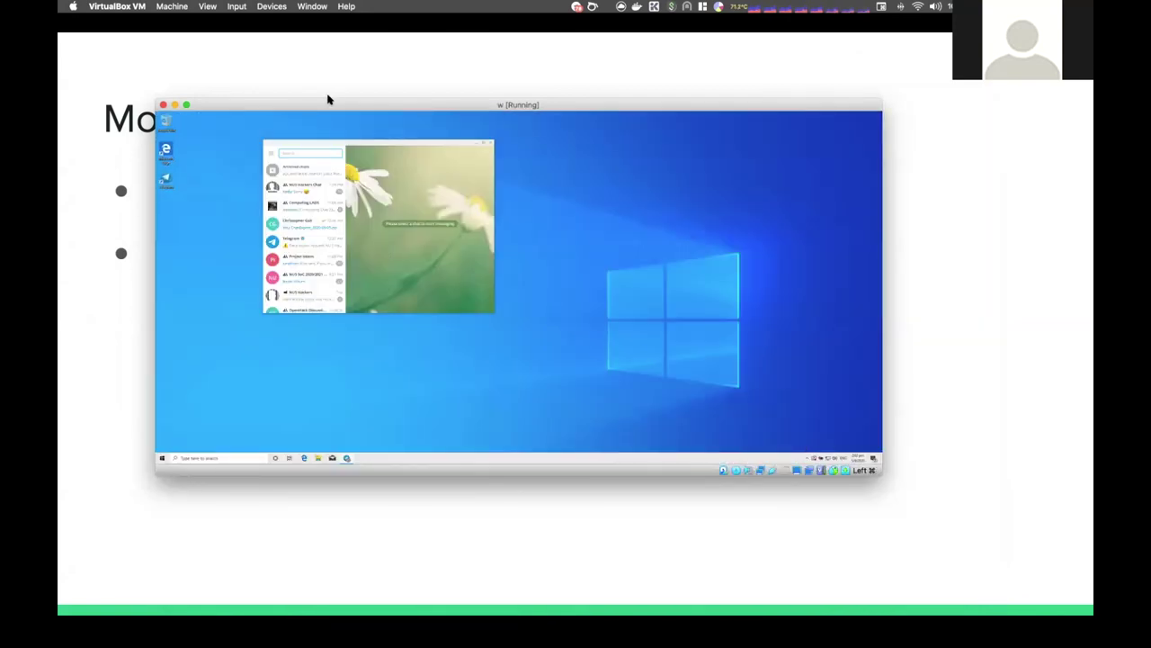
Step: Move the Telegram window toward the middle of the desktop and open NUS Hackers Chat to browse its recent messages
drag(361, 144, 438, 185)
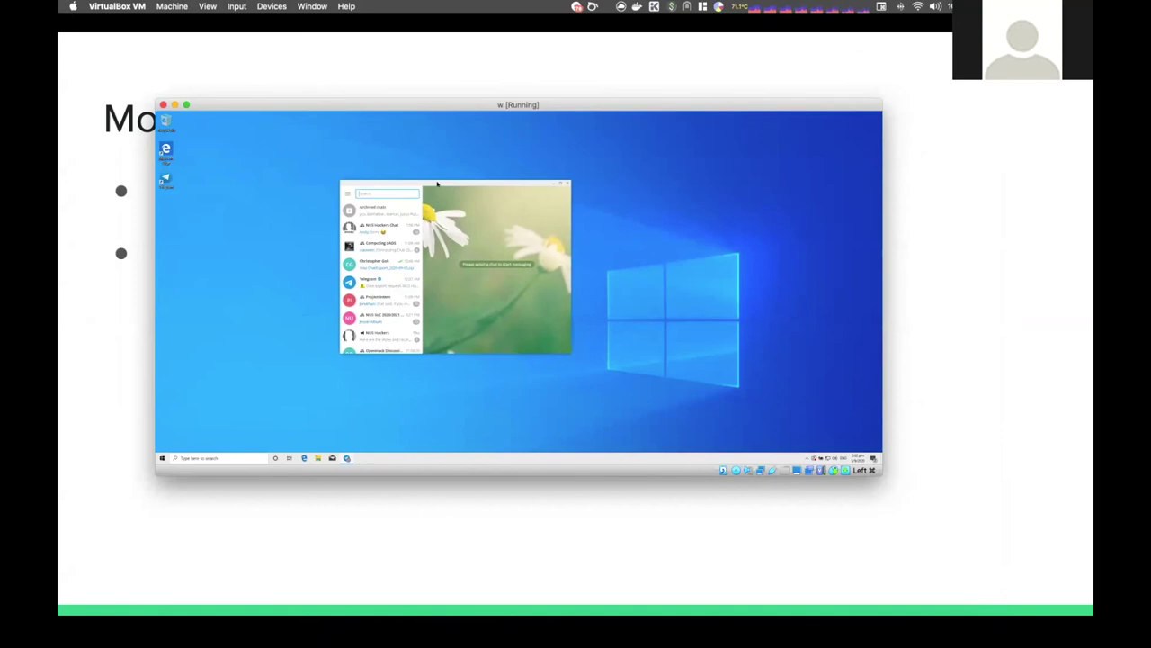
click(393, 226)
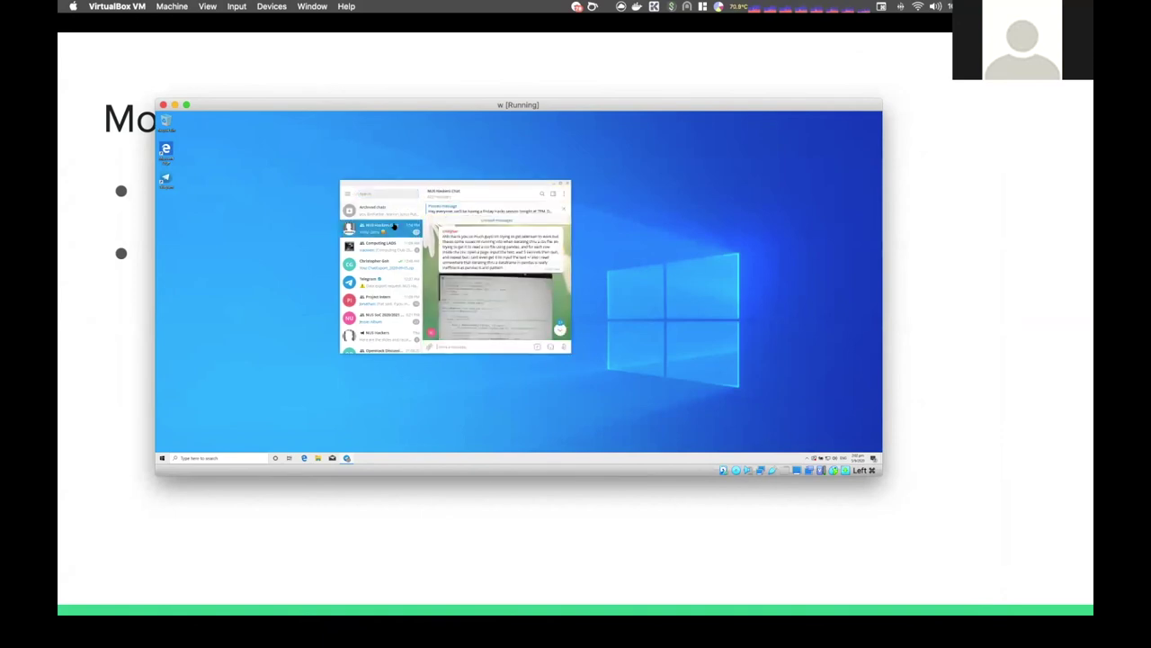
scroll(459, 250, up, 2)
scroll(459, 250, up, 6)
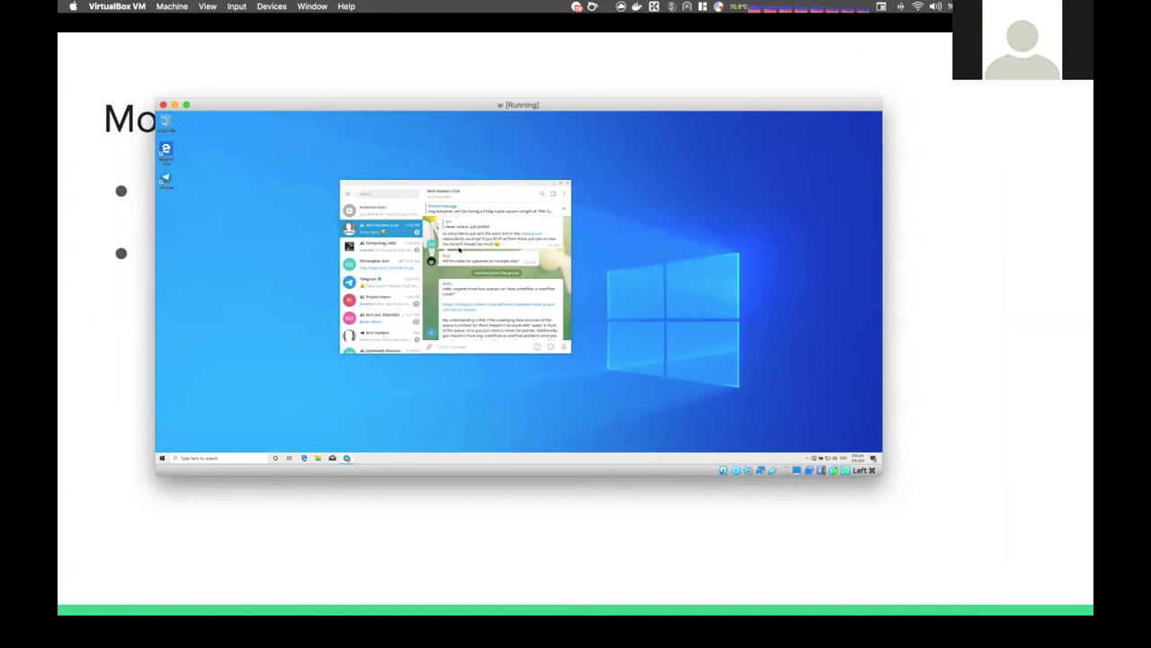
scroll(459, 249, down, 5)
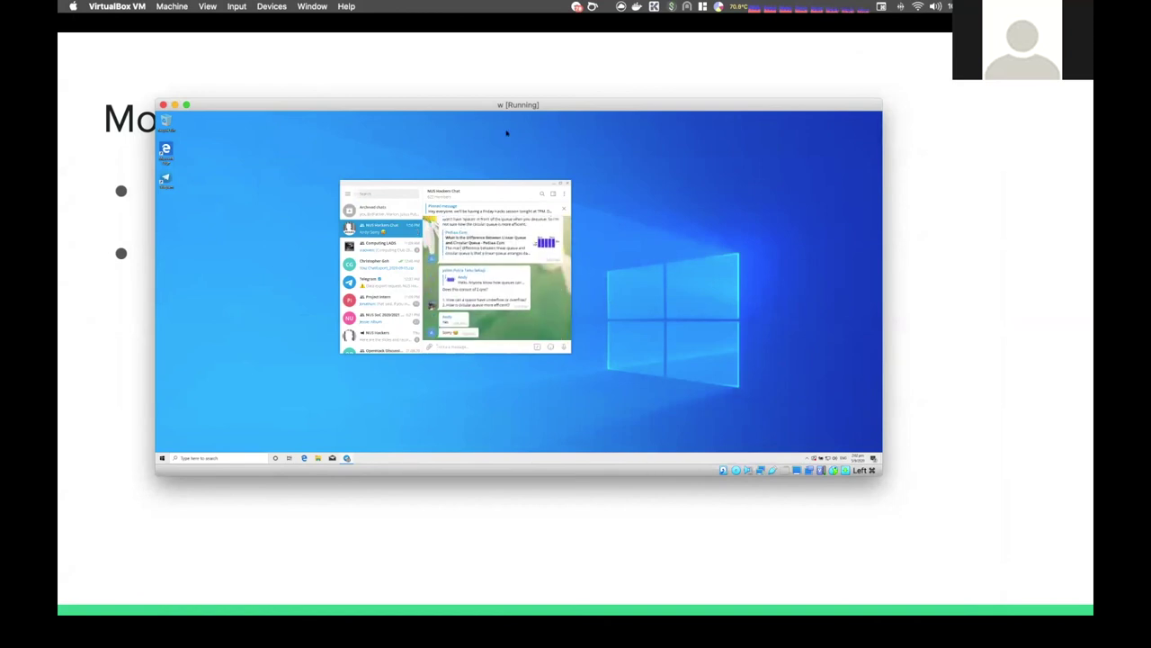
Step: Enlarge the virtual machine window to nearly fill the screen and reposition the Telegram window inside it
drag(476, 102, 422, 57)
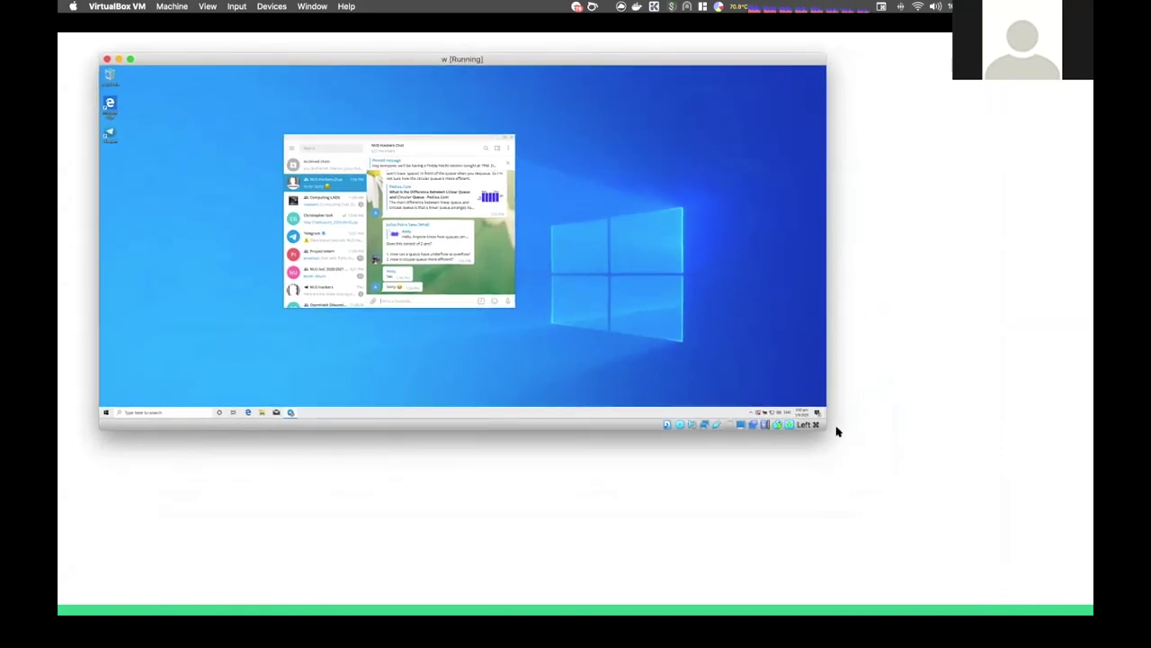
drag(828, 424, 1086, 597)
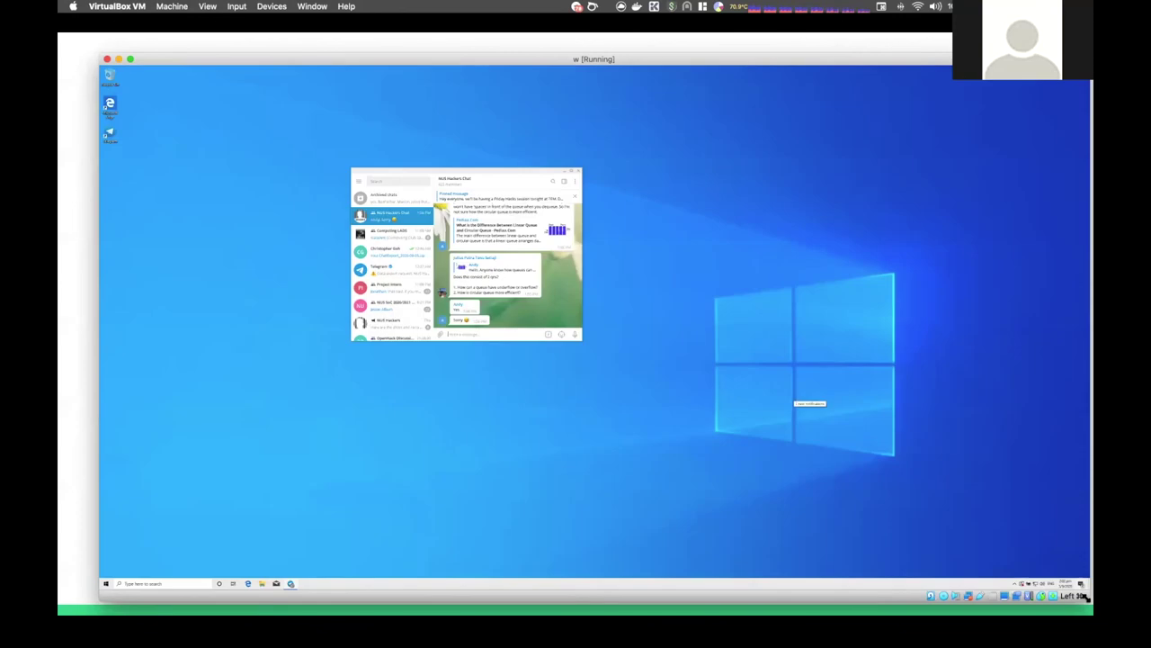
drag(556, 173, 513, 143)
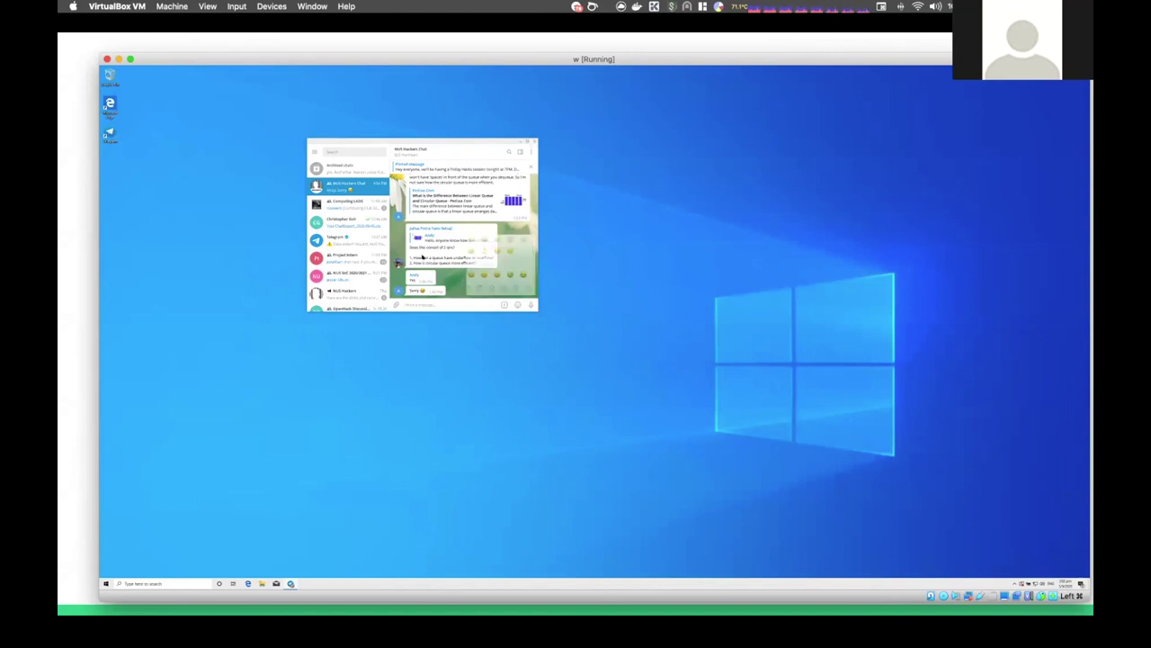
right_click(609, 372)
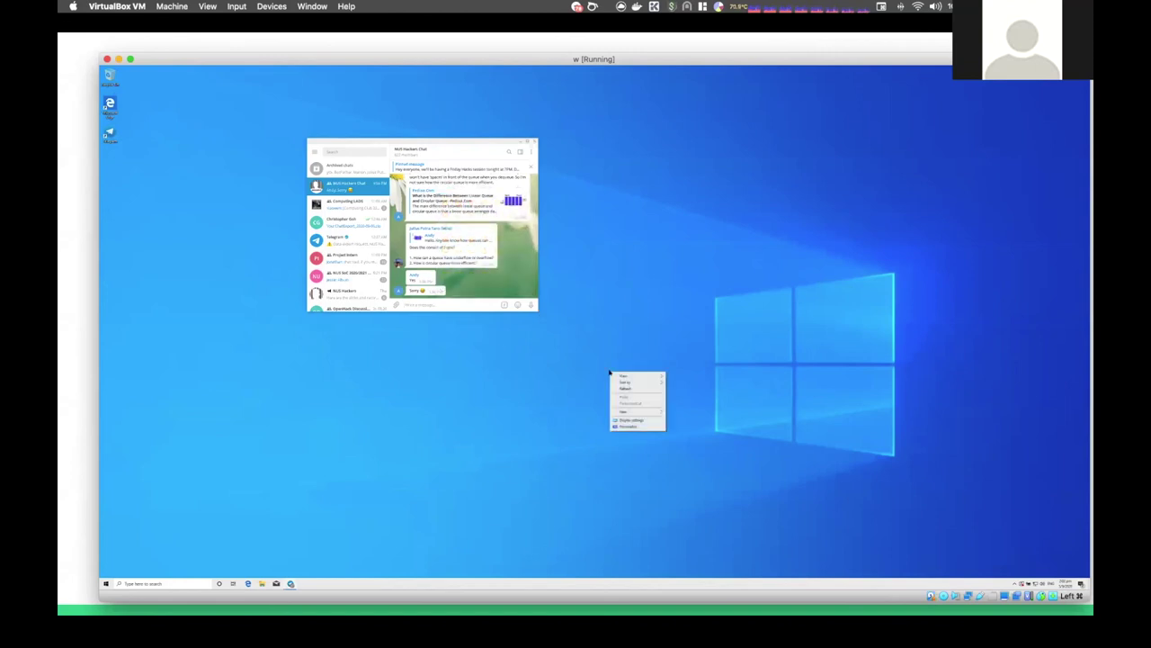
click(630, 426)
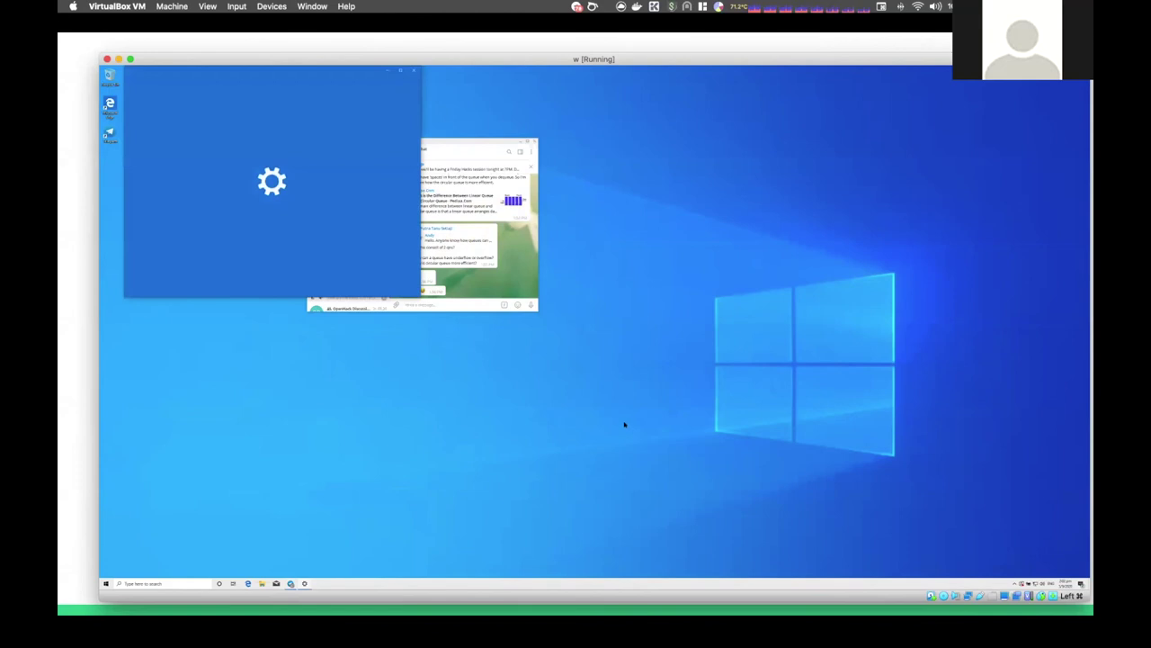
scroll(291, 224, down, 3)
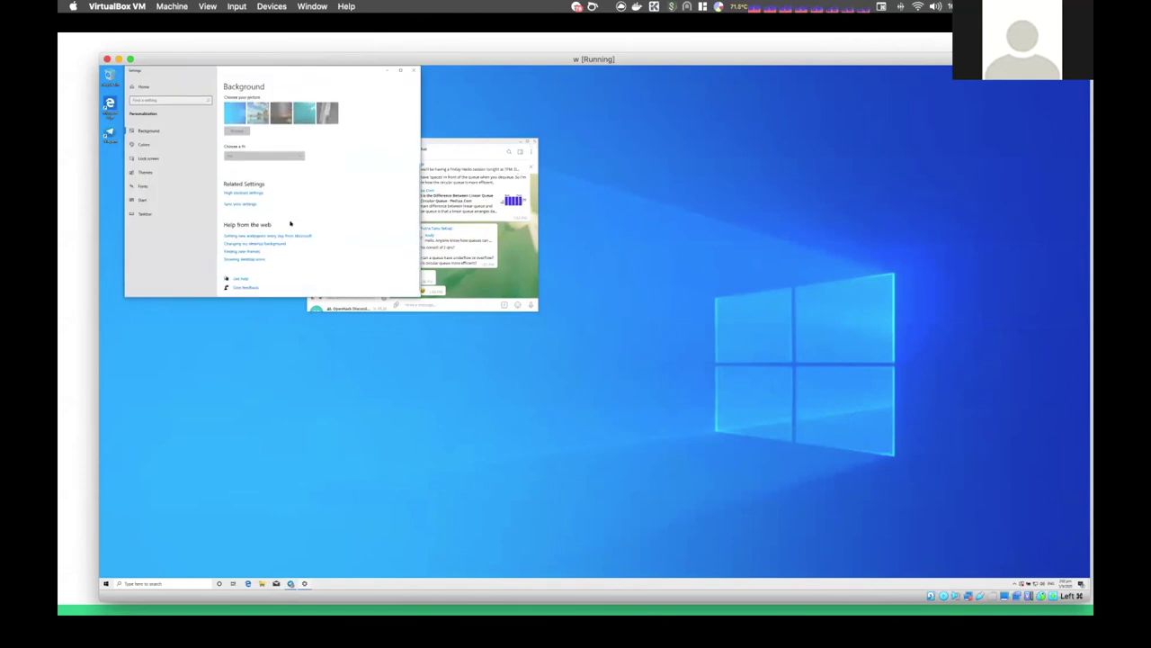
click(413, 70)
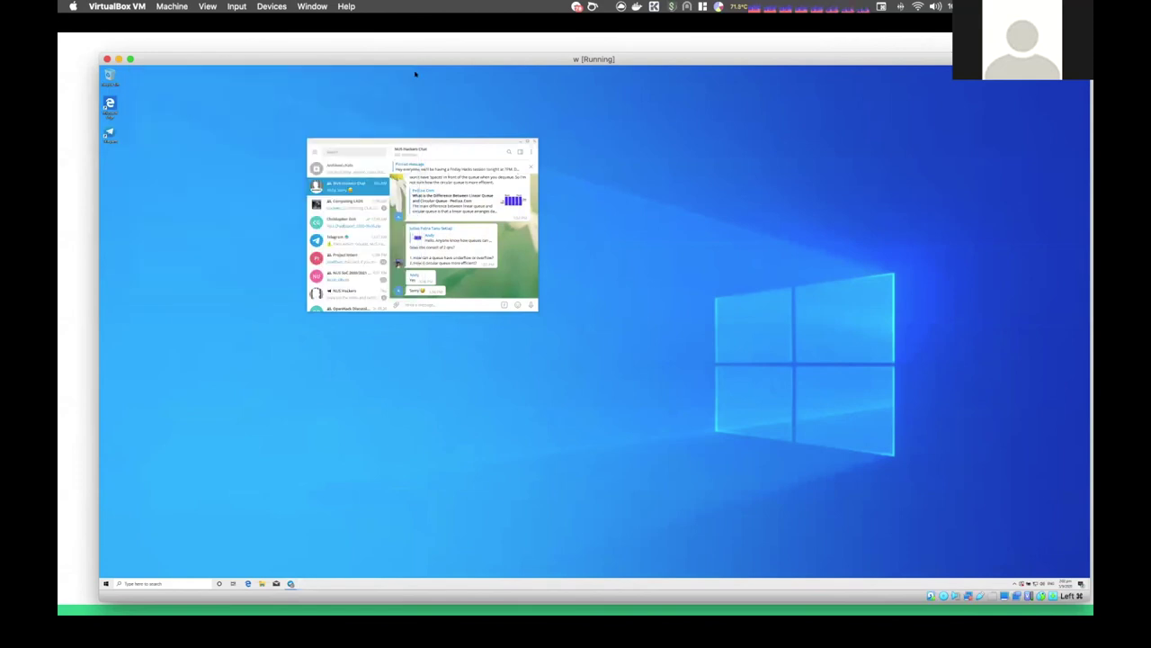
Step: Open the Windows guest's display settings, set the resolution to 1024 × 768 and keep the change
right_click(702, 267)
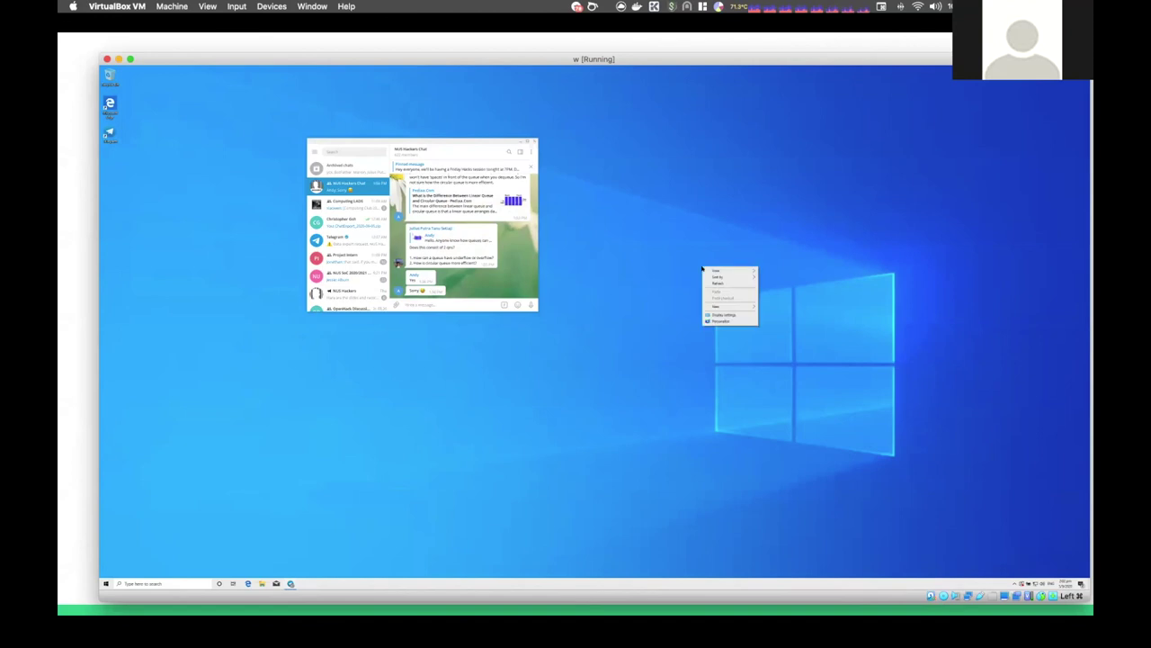
click(722, 319)
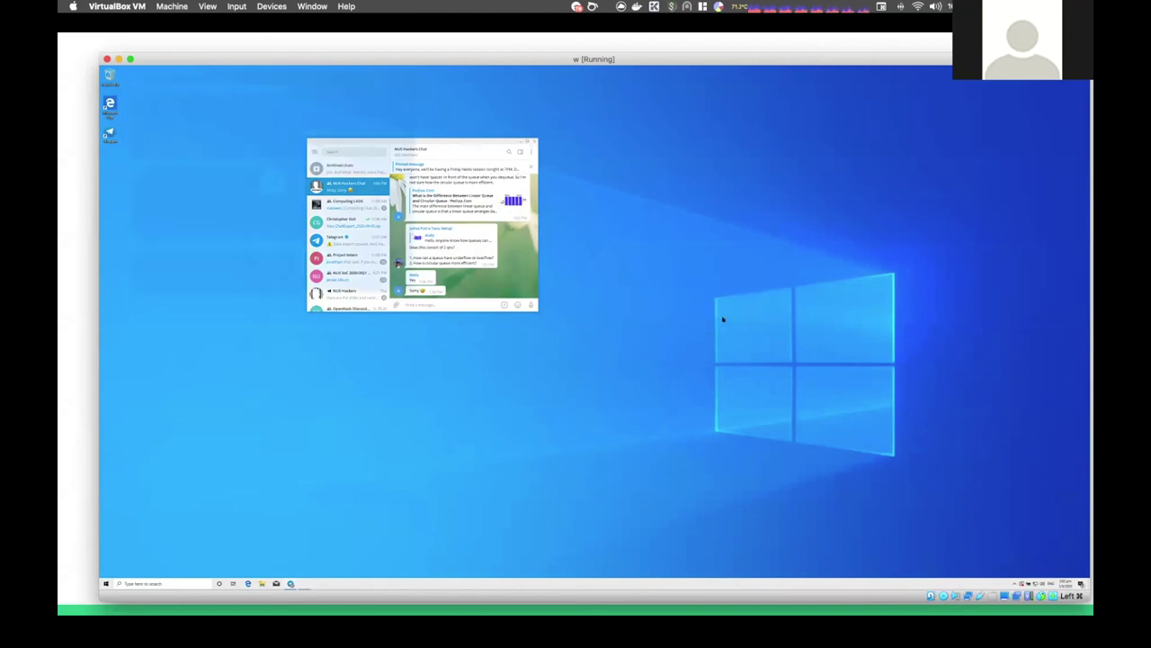
click(293, 218)
click(293, 218)
click(269, 248)
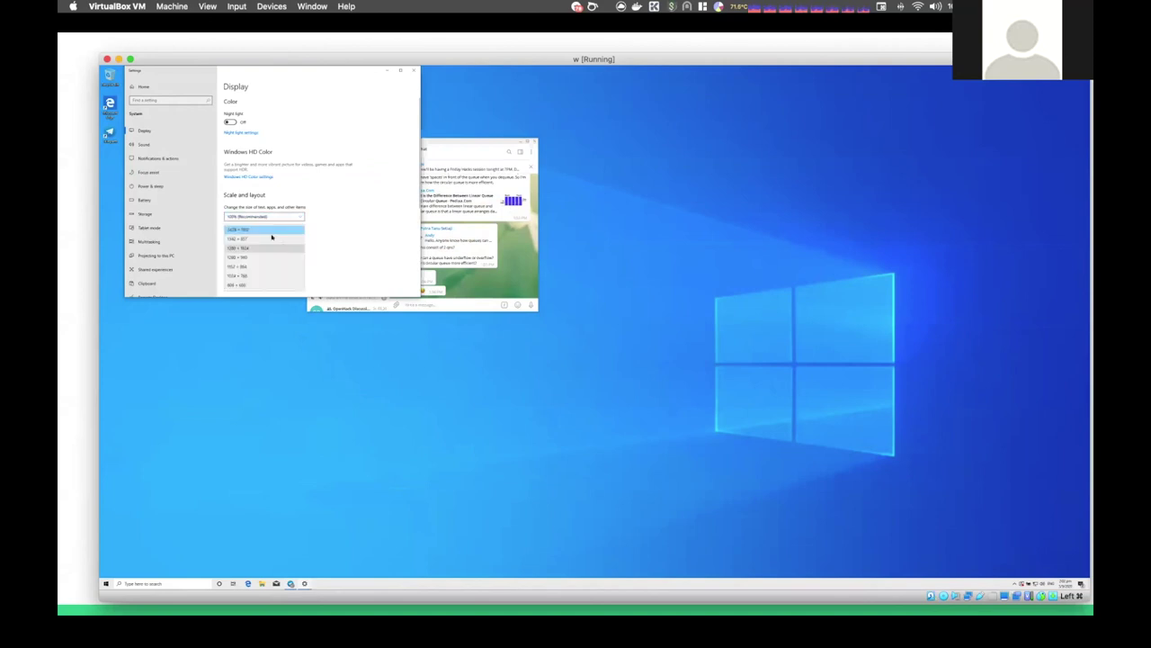
click(243, 275)
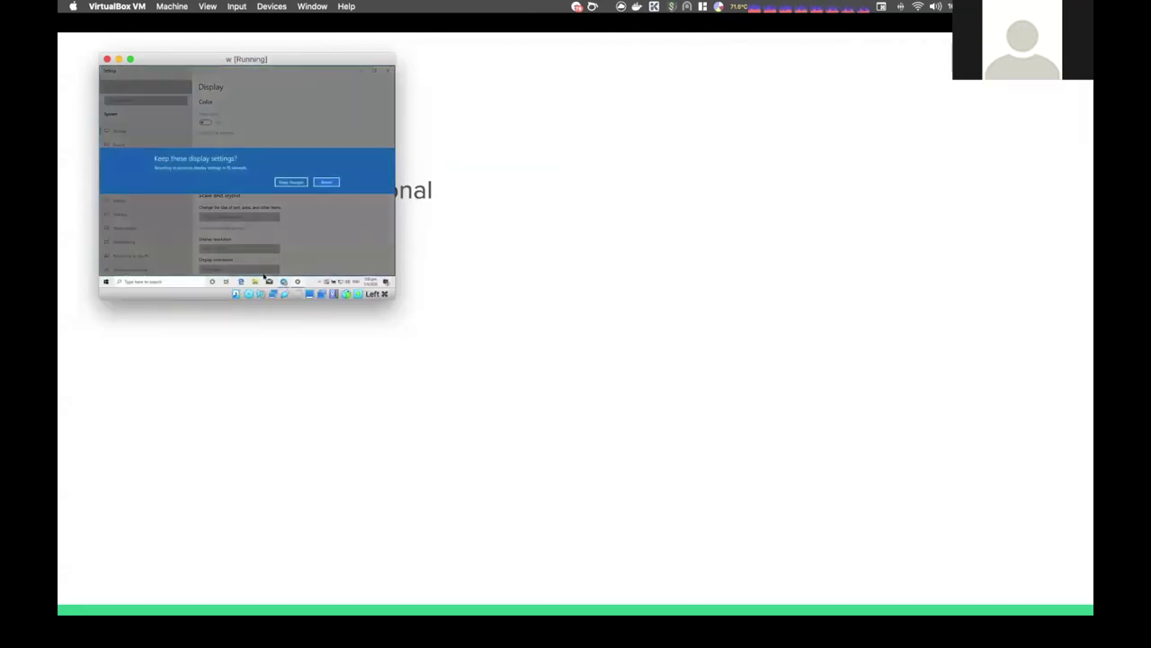
click(293, 181)
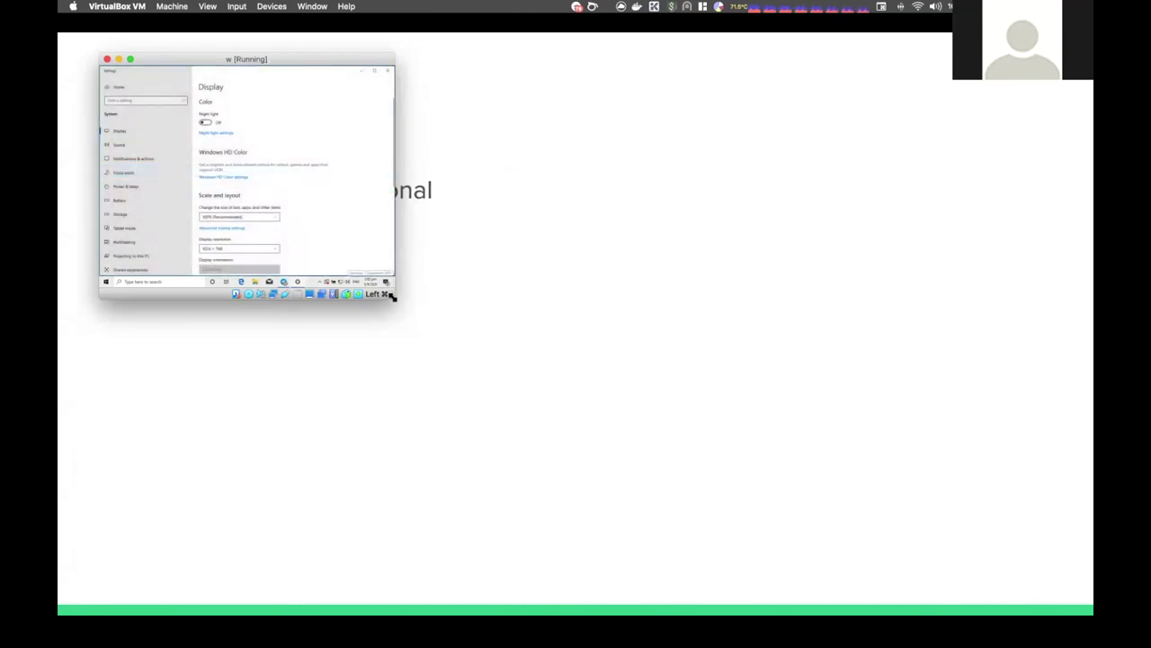
Step: Switch the virtual machine to Scaled Mode and enlarge its window to magnify the guest desktop
drag(393, 297, 724, 494)
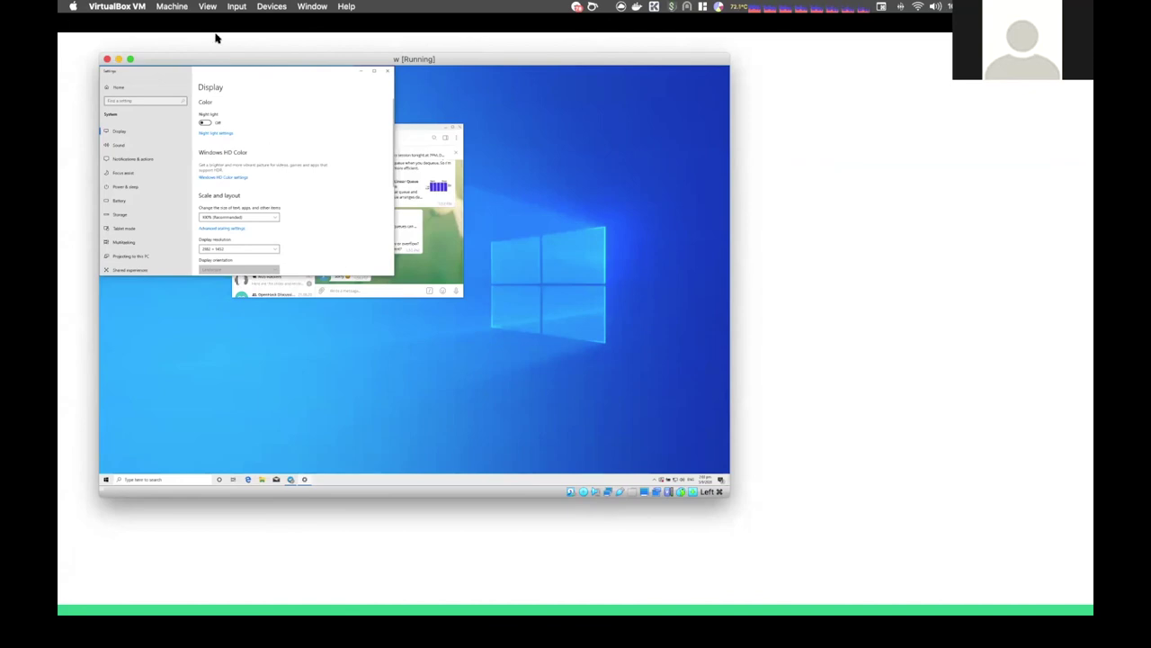
click(208, 7)
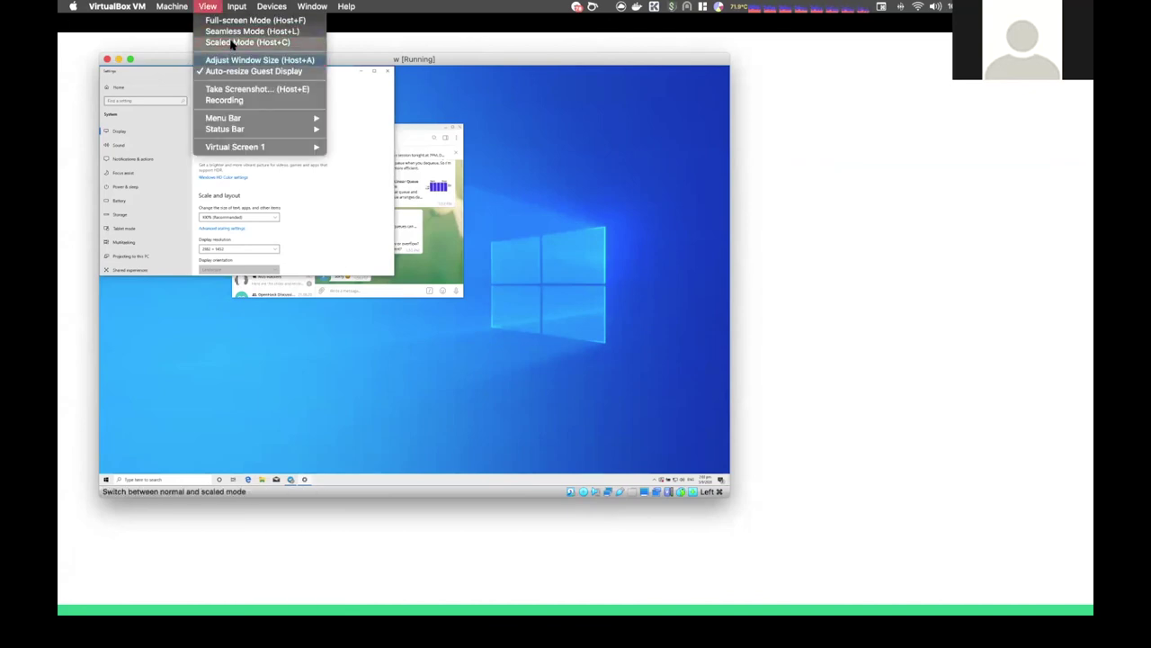
click(234, 42)
click(440, 191)
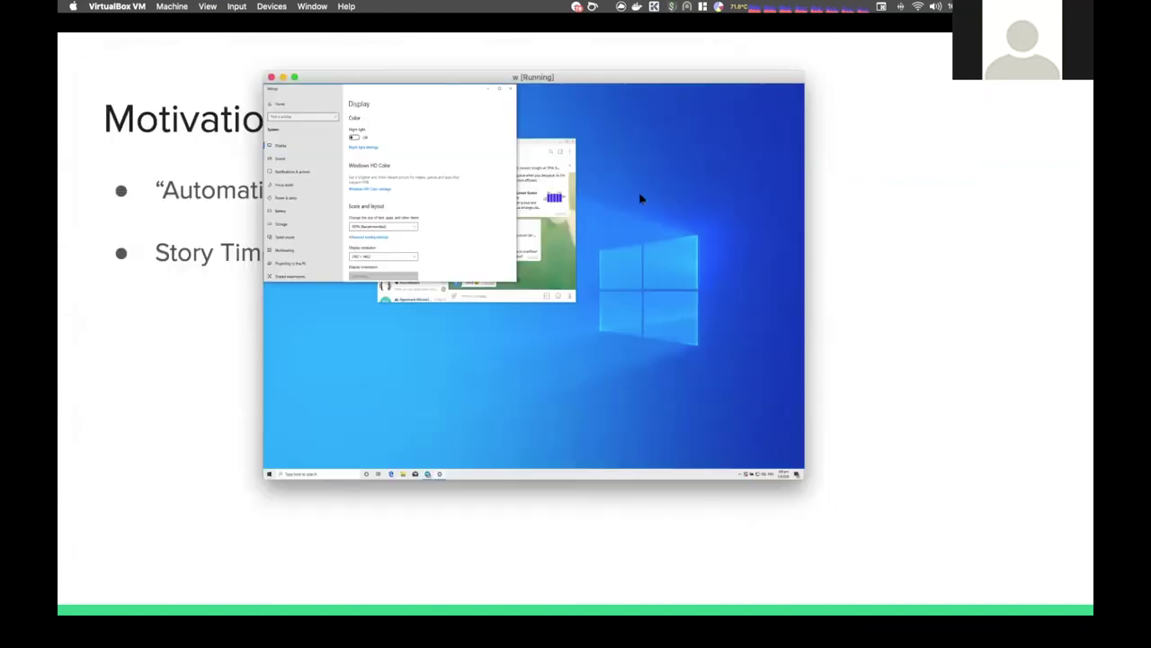
drag(591, 81, 502, 72)
drag(712, 465, 993, 623)
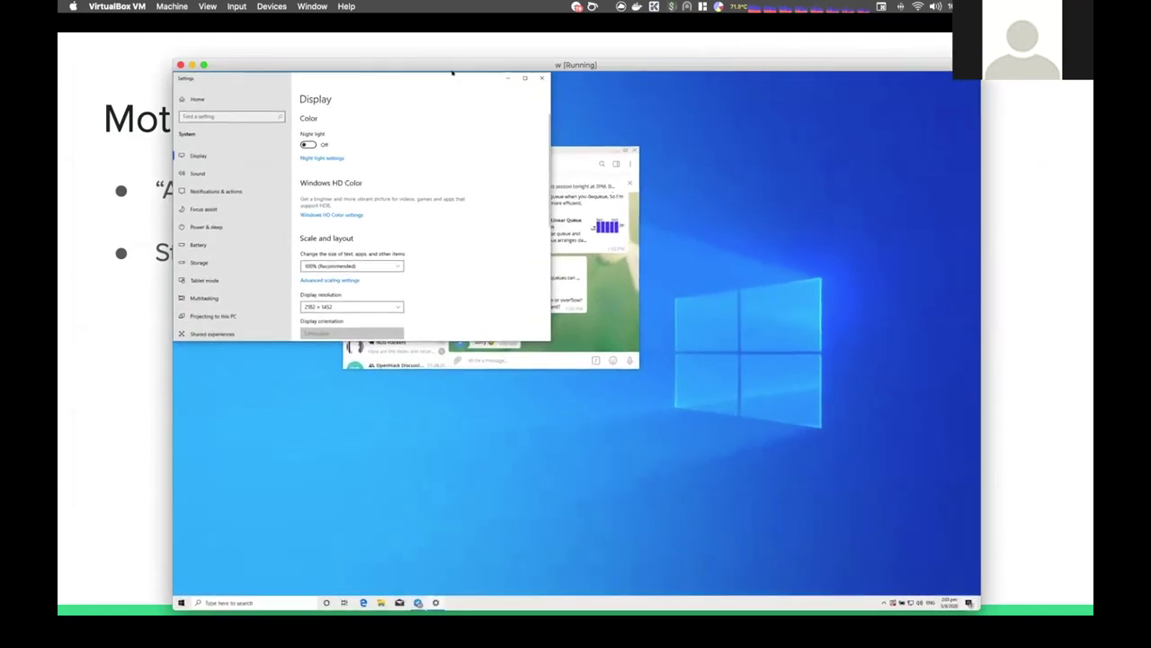
Step: Set the size of text, apps and other items to 125% in the guest and close the settings
drag(454, 76, 515, 121)
click(450, 310)
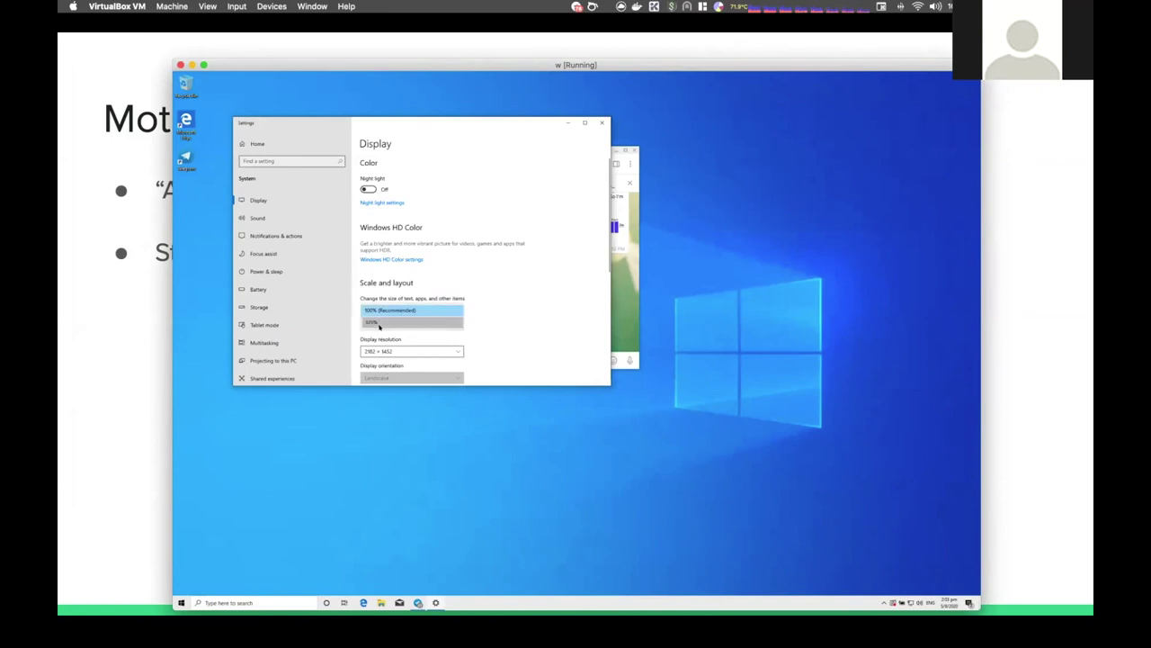
click(380, 326)
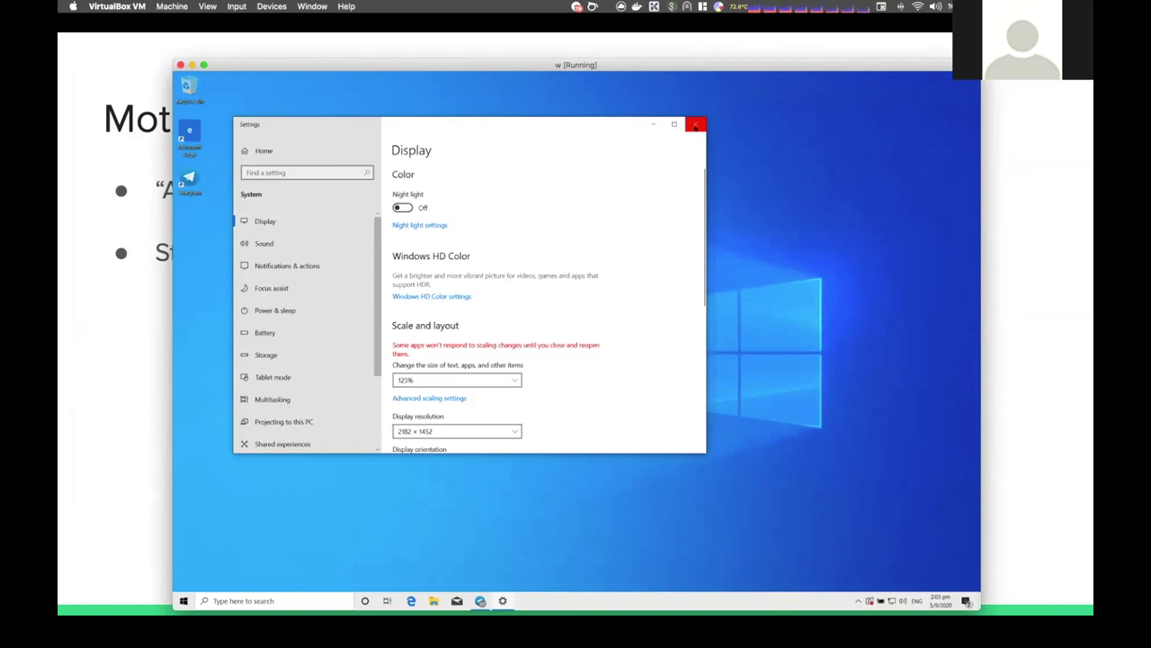
click(696, 126)
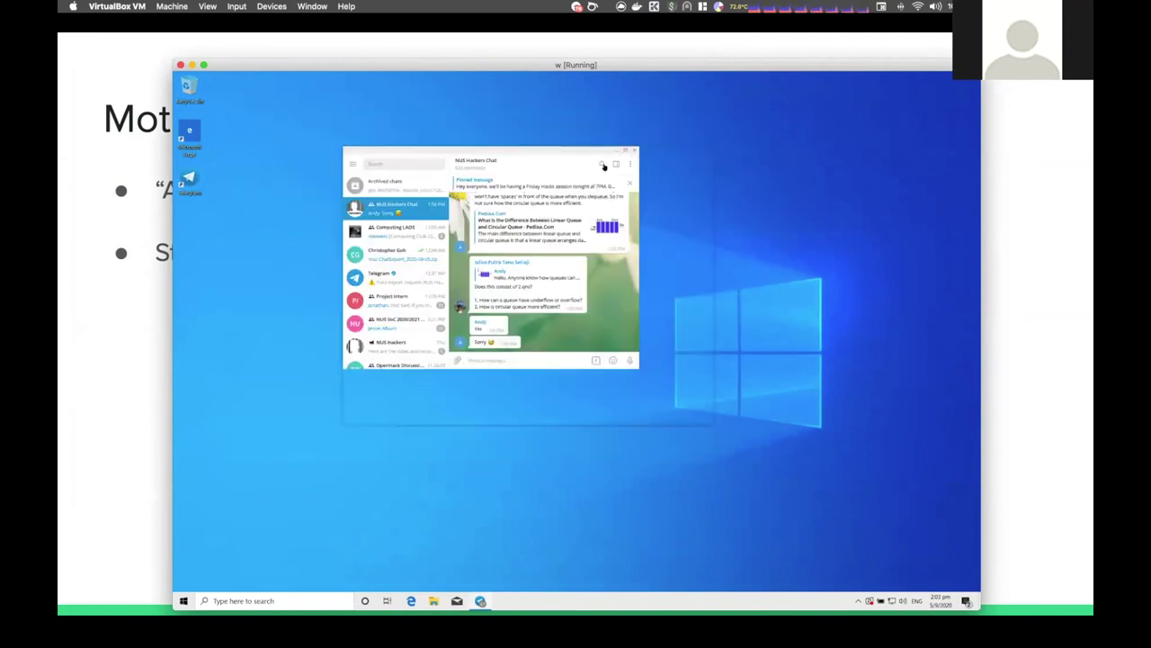
Step: Reposition the Telegram window and export the NUS Hackers Chat history in HTML format without media, raising the file size limit
drag(556, 151, 523, 153)
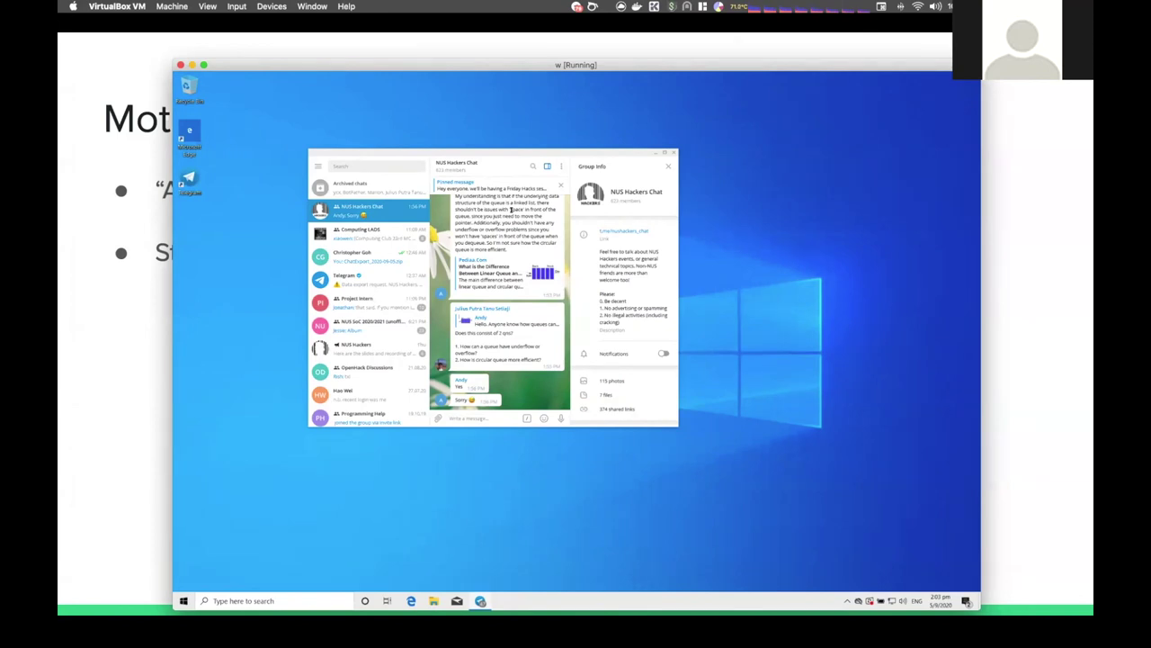
click(562, 166)
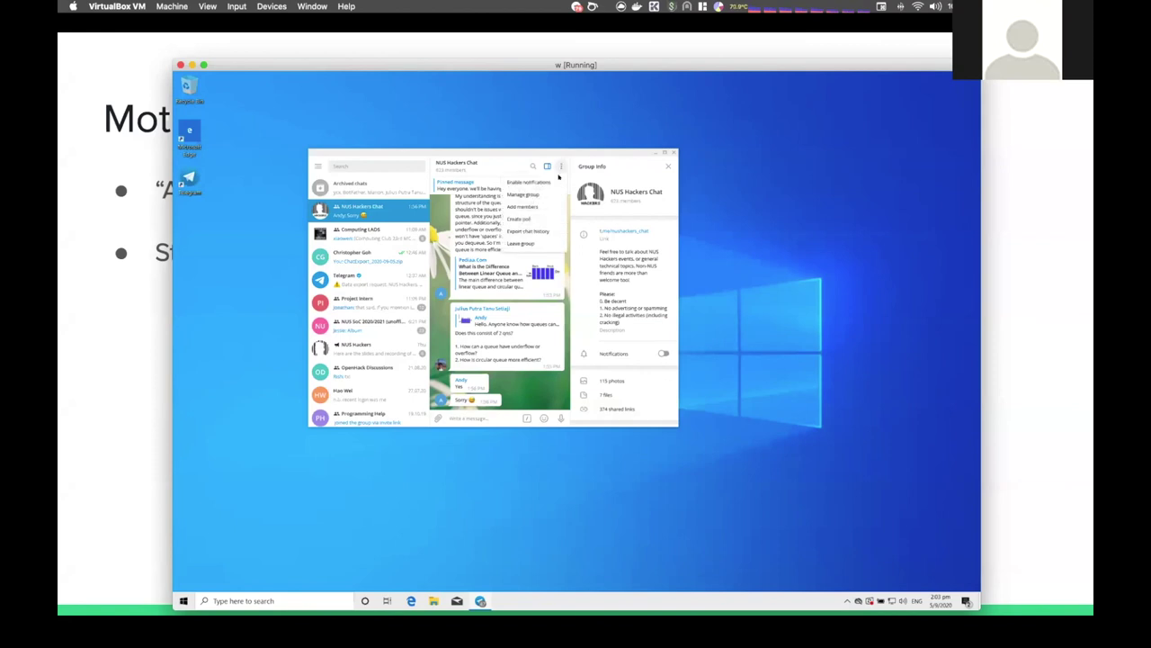
click(540, 232)
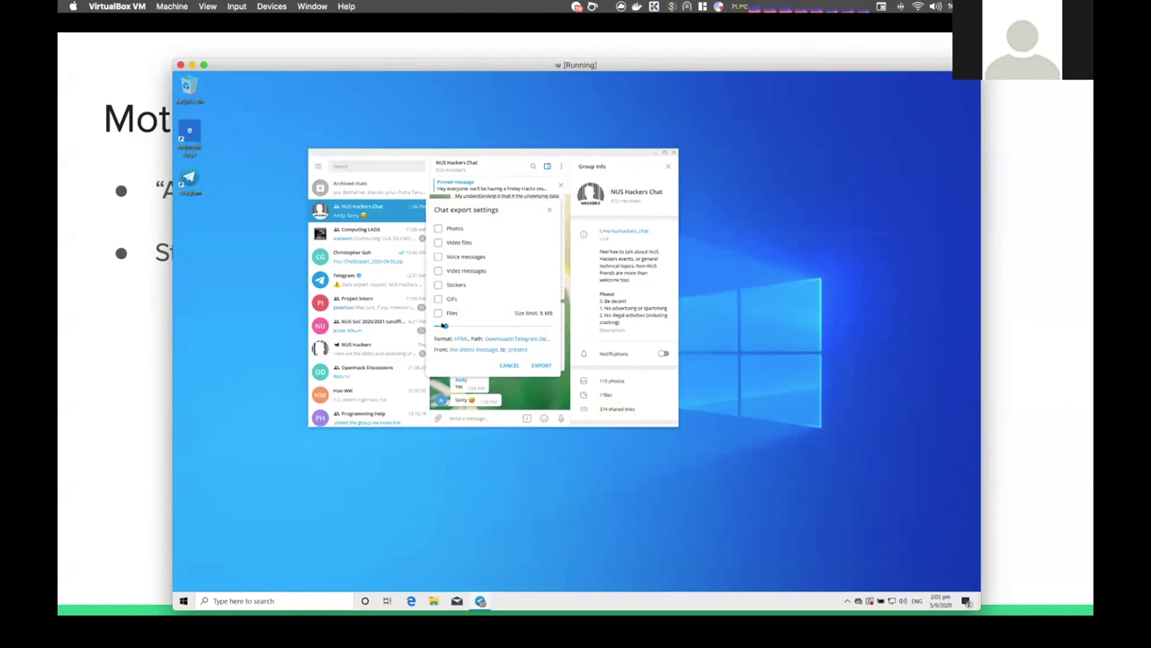
drag(447, 328, 551, 327)
click(541, 365)
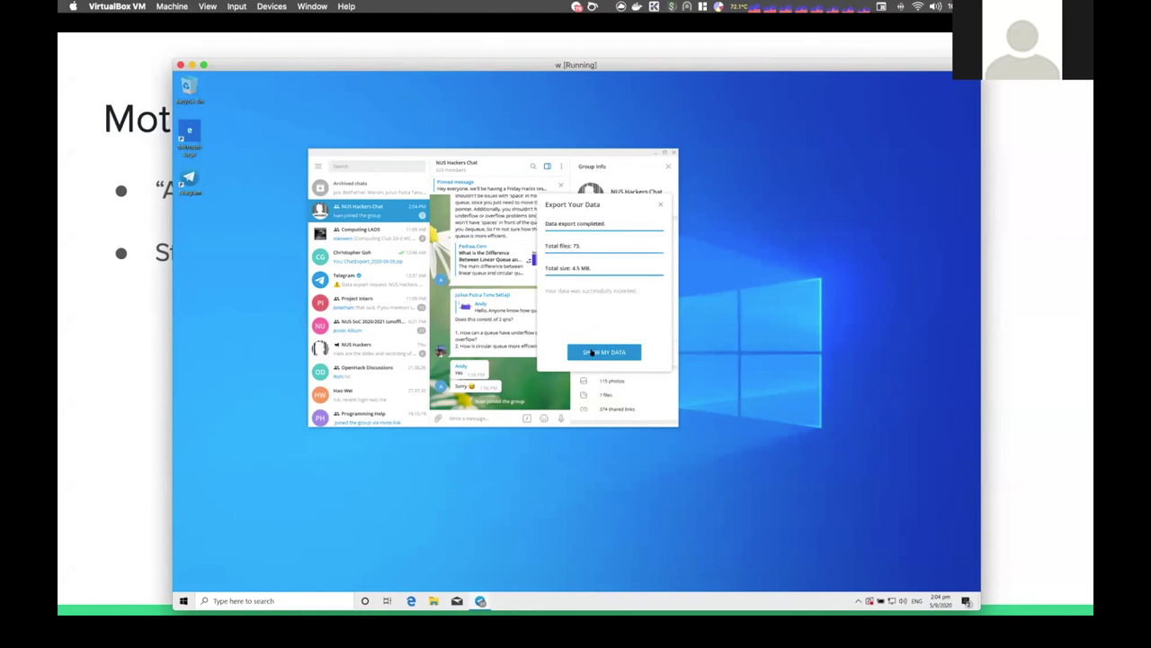
Step: Show the exported data in File Explorer, check its parent Telegram Desktop folder and reopen ChatExport_2020-09-05 (1)
click(591, 353)
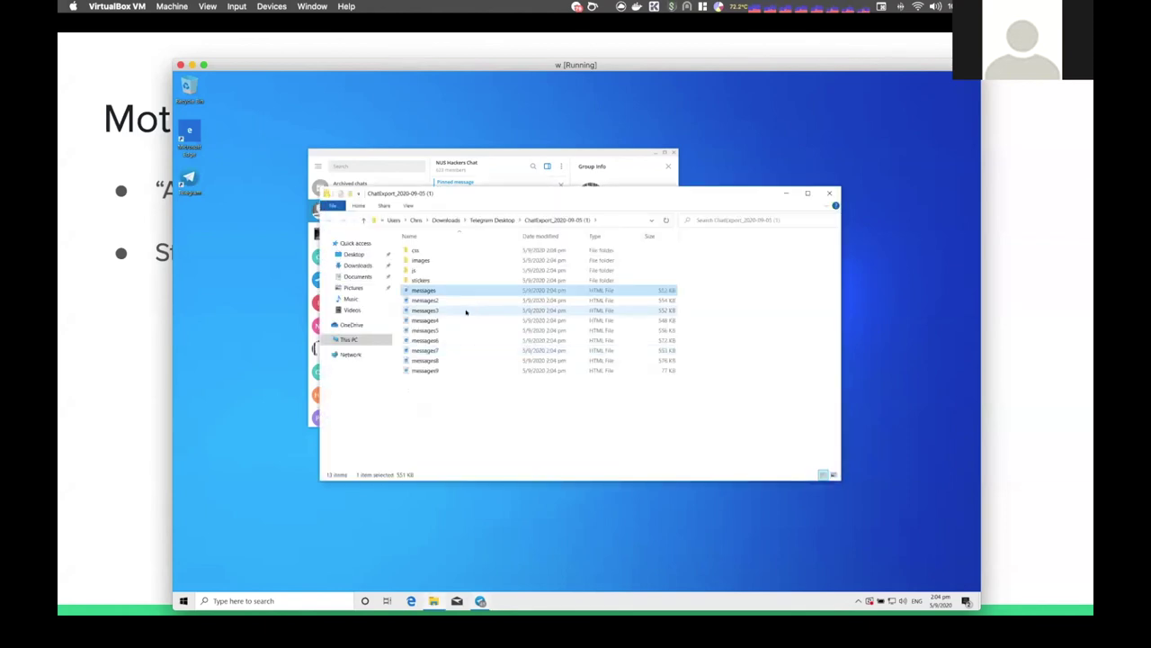
click(492, 220)
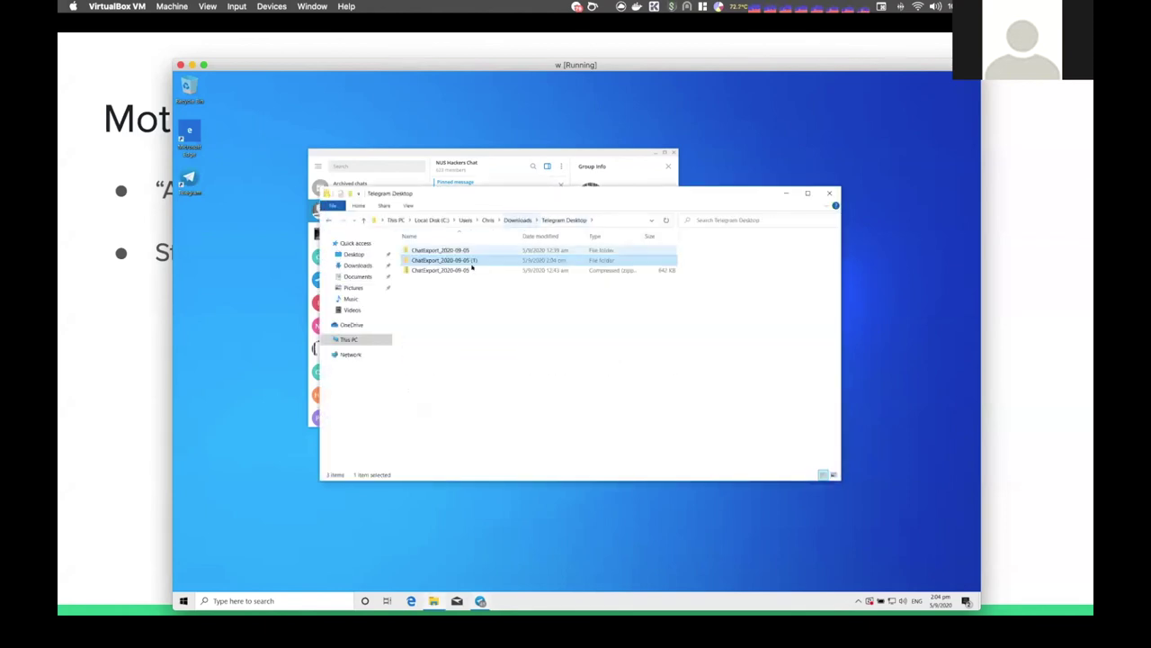
double_click(457, 260)
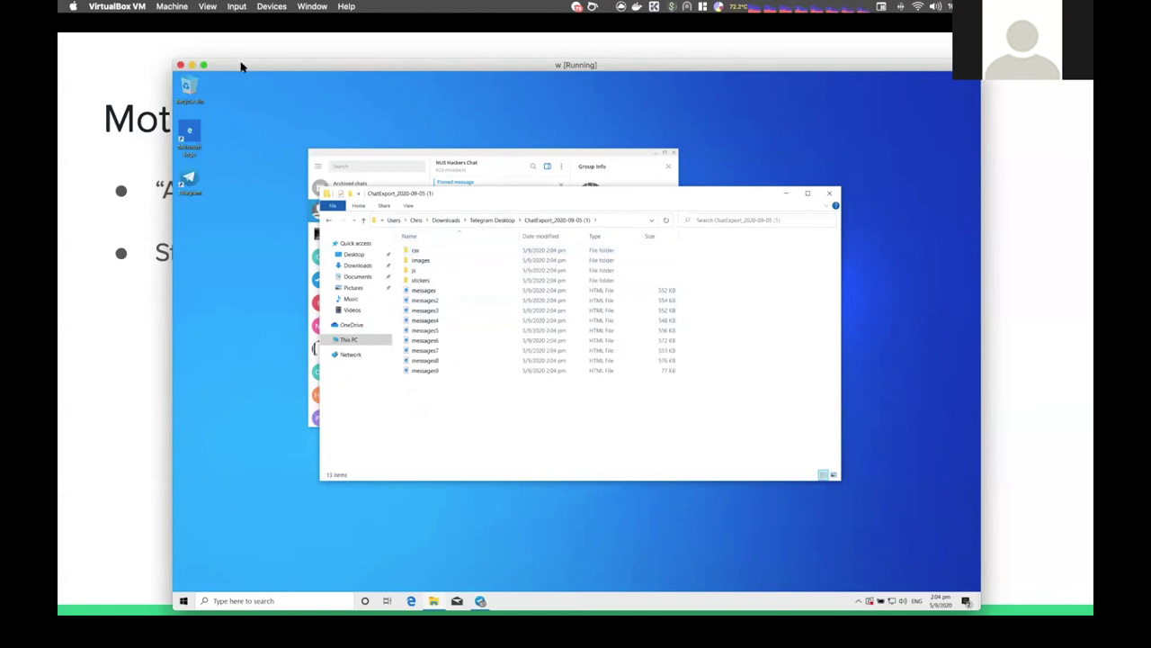
Step: Minimise the virtual machine, switch to Finder and open web_scraping/ChatExport_2020-09-05 in an enlarged window
click(191, 65)
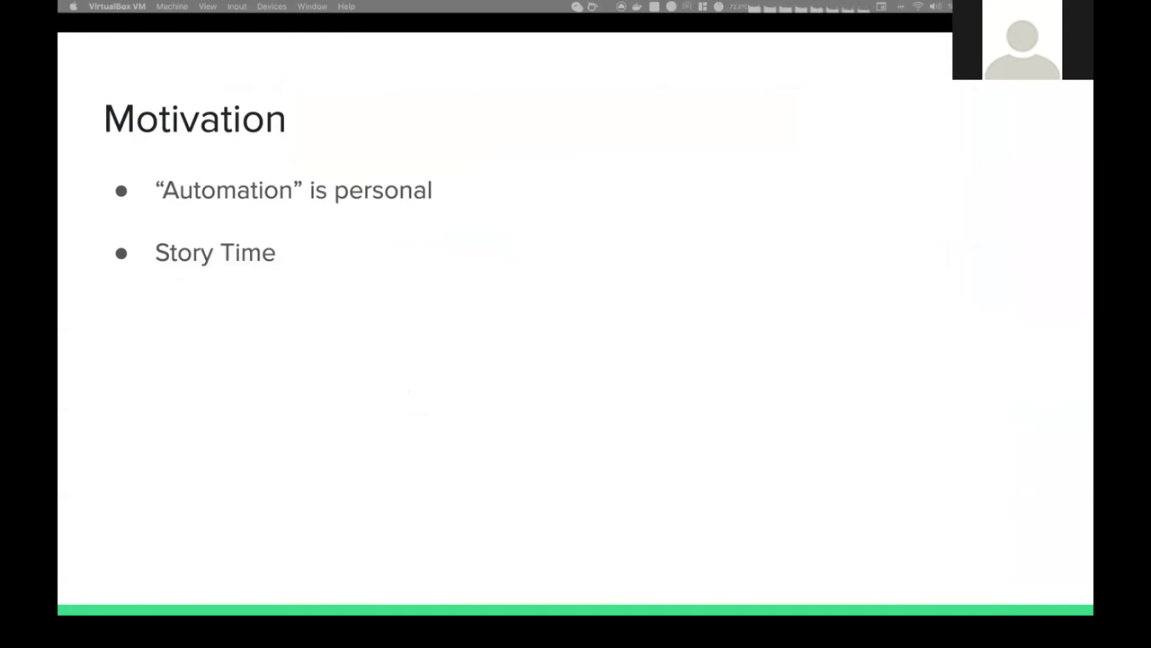
key(super+Tab)
key(super+Tab)
key(super+Tab)
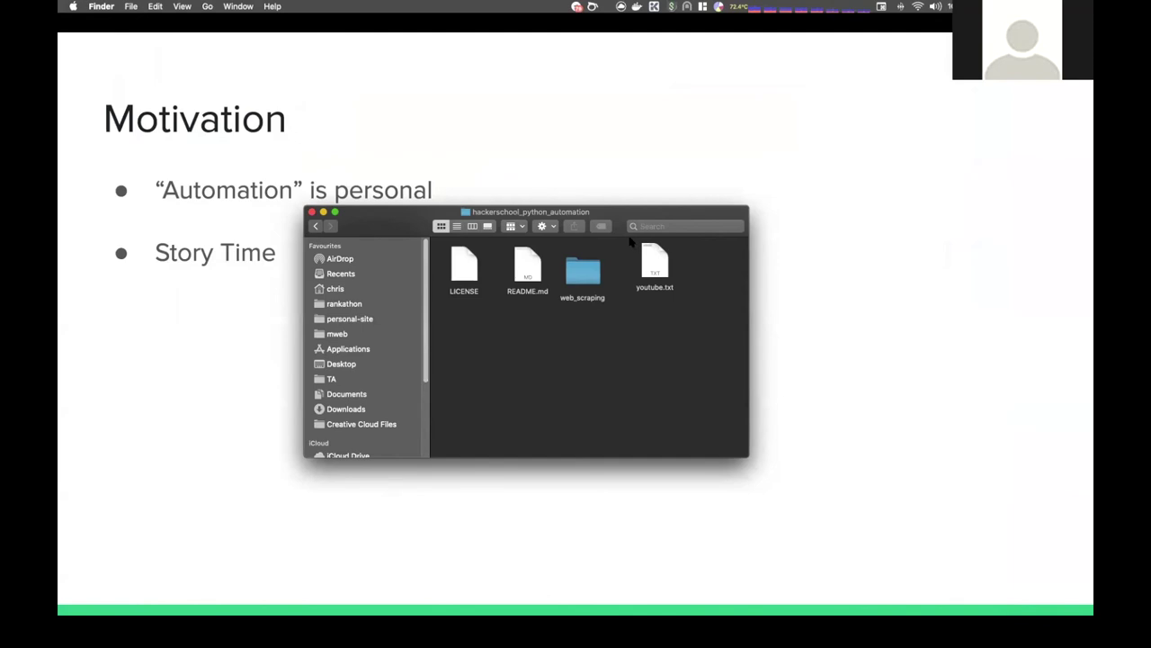
double_click(583, 270)
click(468, 260)
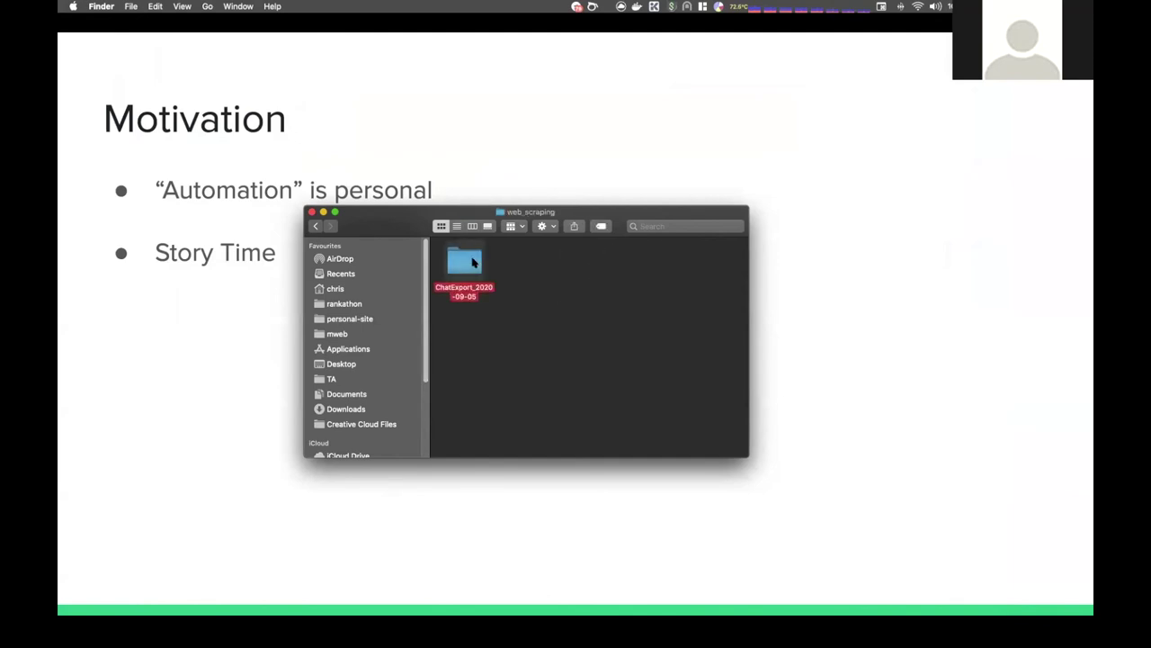
drag(748, 457, 894, 566)
double_click(477, 293)
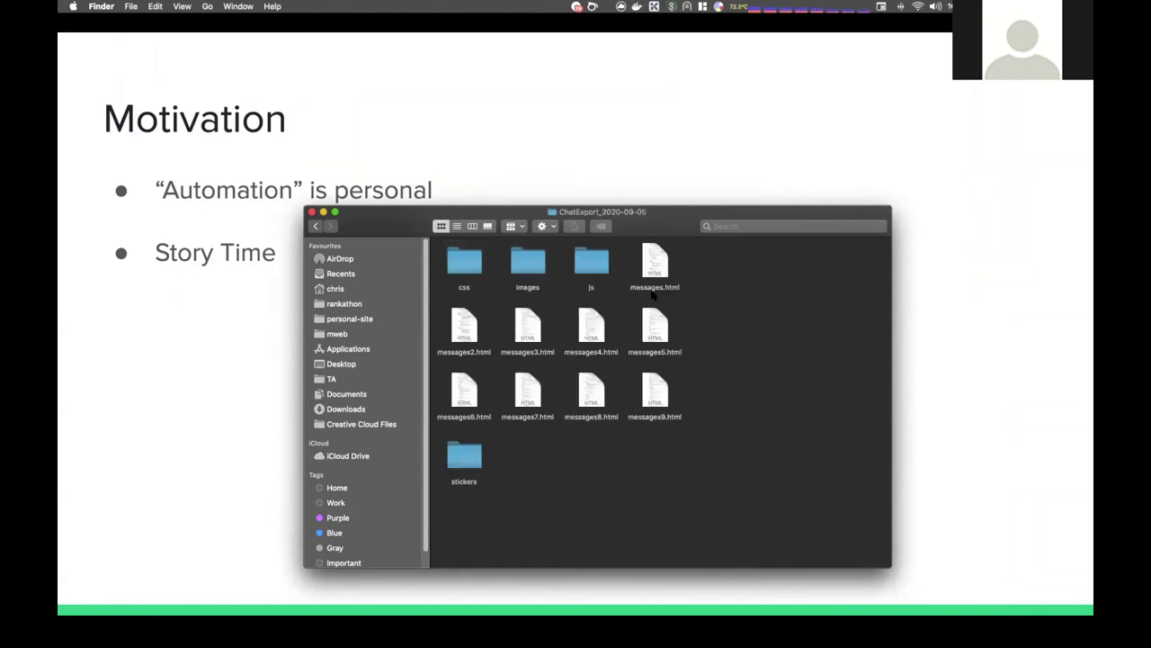
Step: Select messages.html in the ChatExport_2020-09-05 folder and open it in the browser
key(Right)
key(Right)
key(Right)
key(Right)
key(Down)
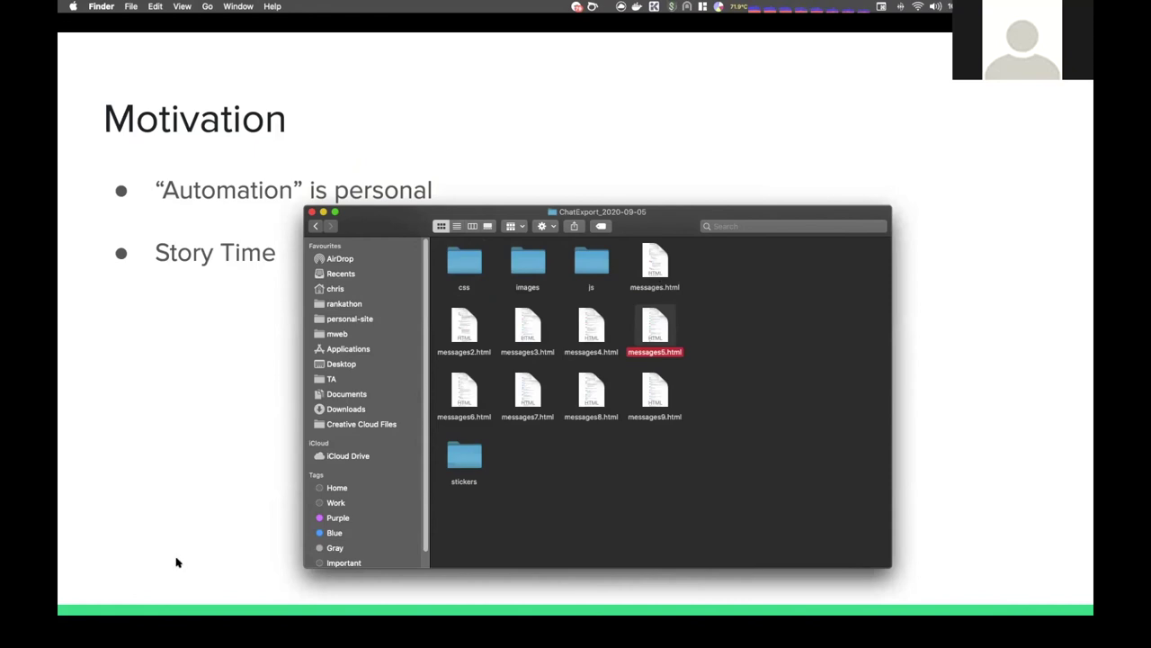
key(Up)
key(super+o)
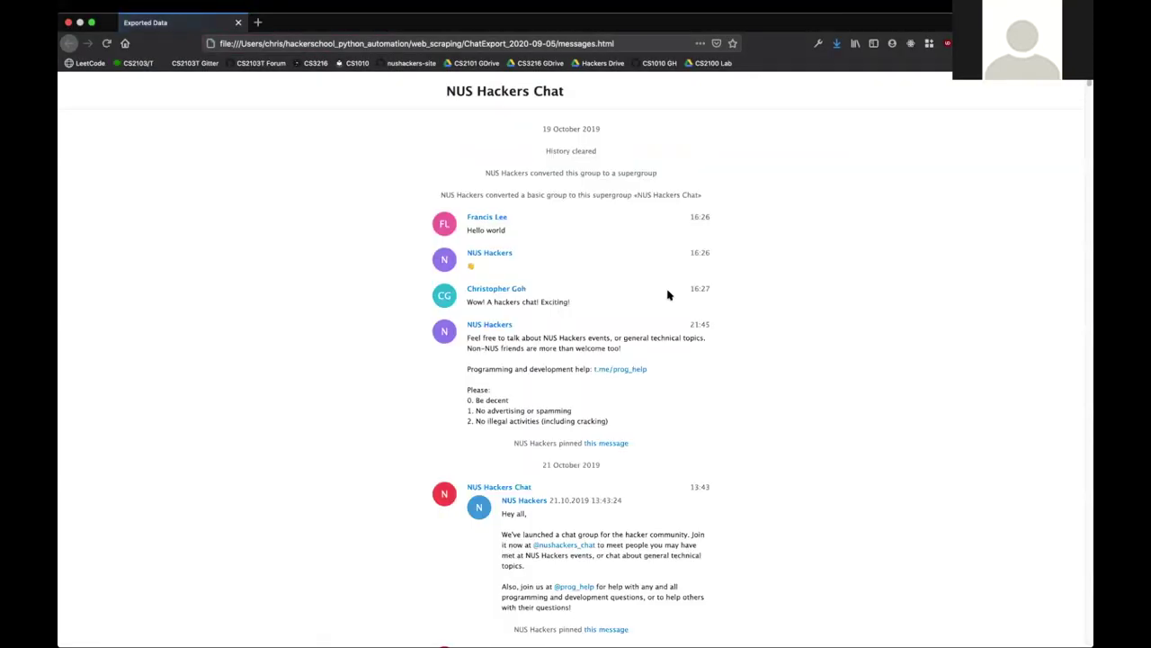
Step: Enlarge the exported chat page to 200% and skim through its messages
key(super+equal)
key(super+equal)
key(super+equal)
key(super+equal)
key(super+equal)
key(super+equal)
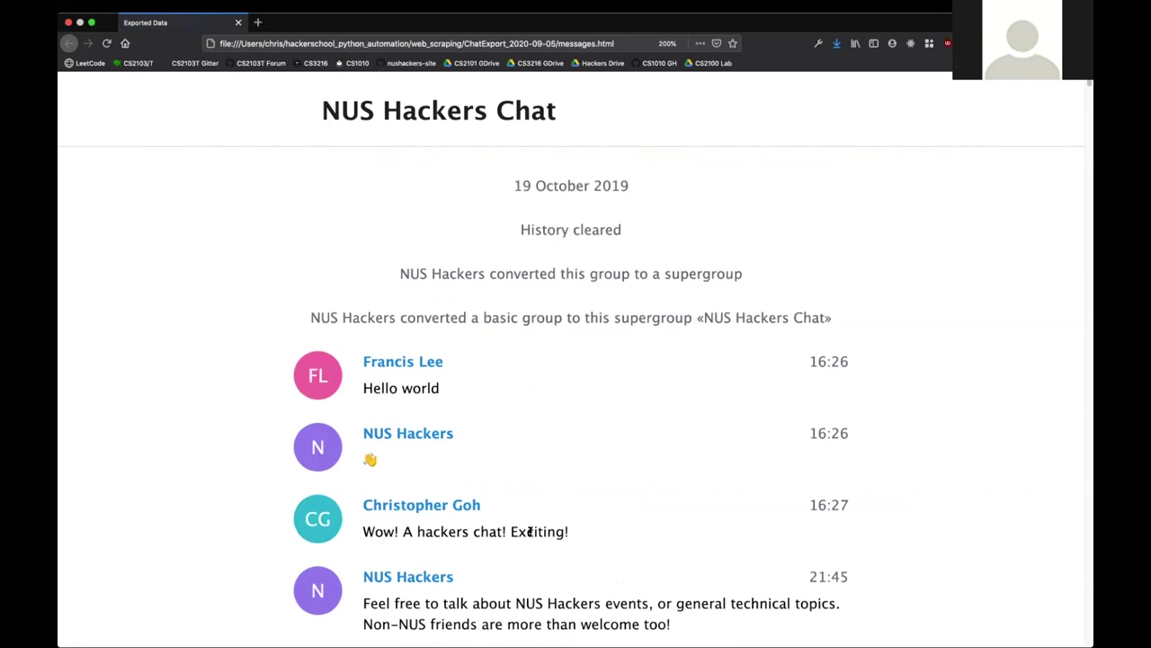
scroll(531, 536, down, 10)
scroll(531, 537, down, 20)
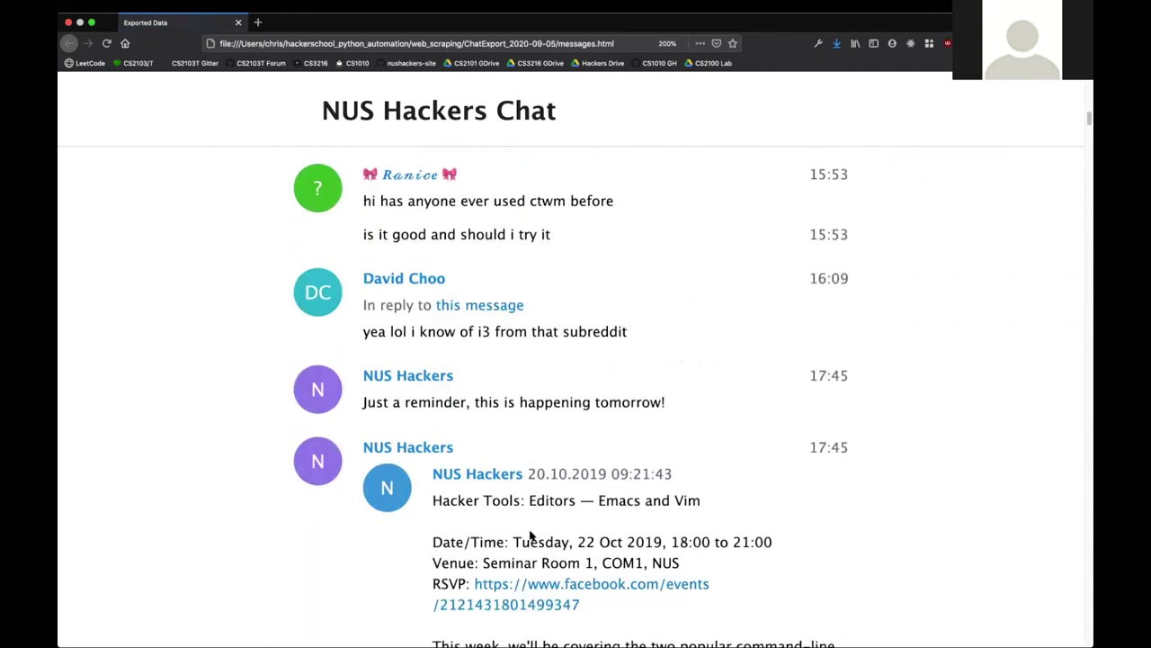
scroll(531, 532, down, 15)
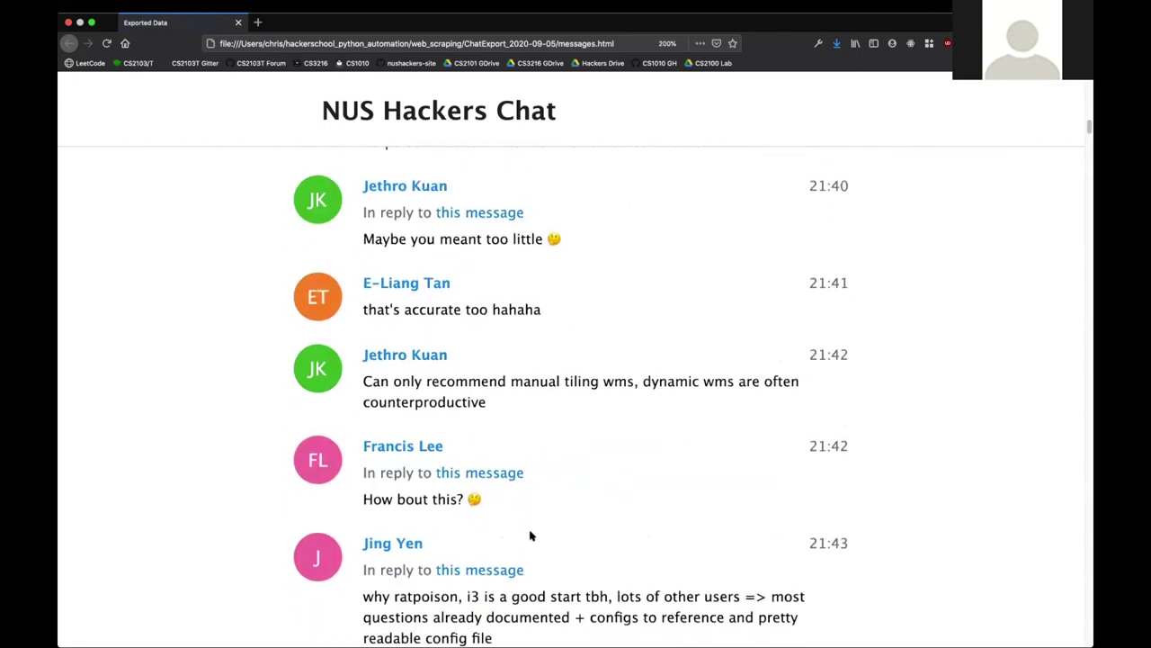
scroll(530, 536, up, 20)
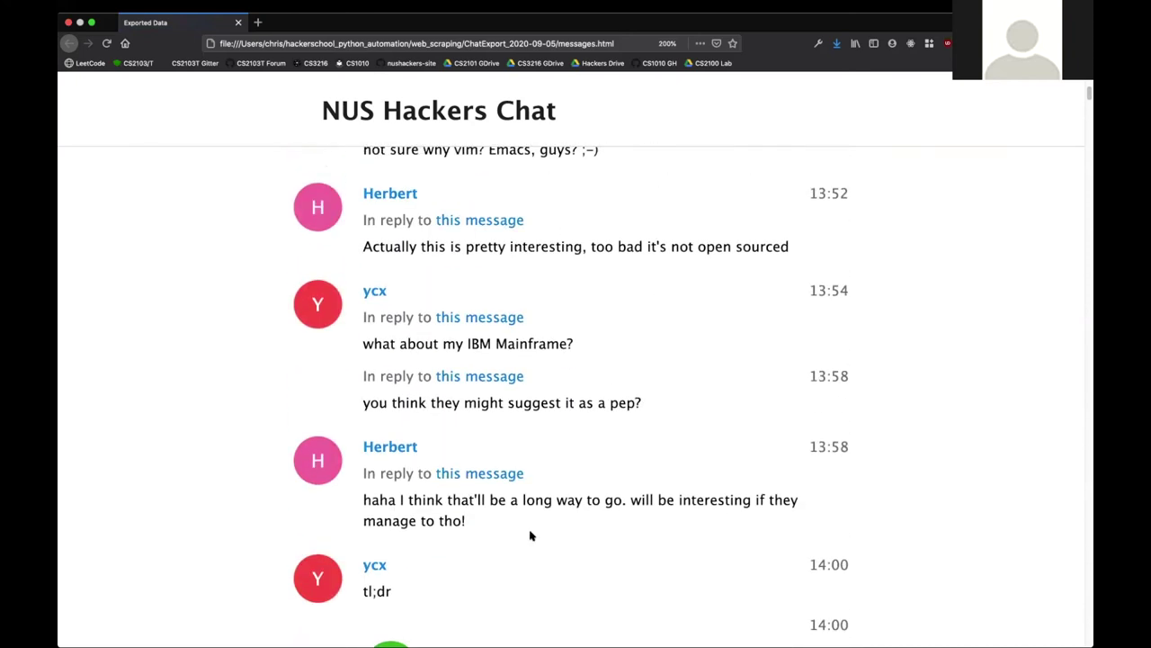
Step: Highlight sender names on several messages in the exported chat log to point them out, and clear the selection
double_click(418, 193)
triple_click(396, 288)
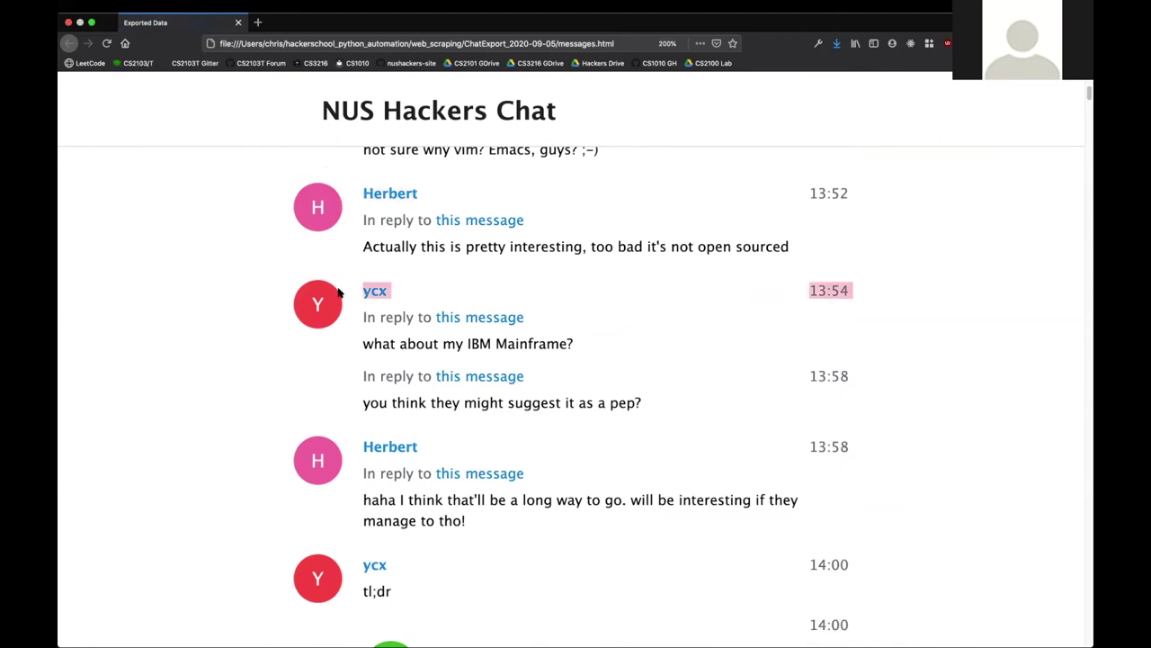
drag(441, 454, 313, 459)
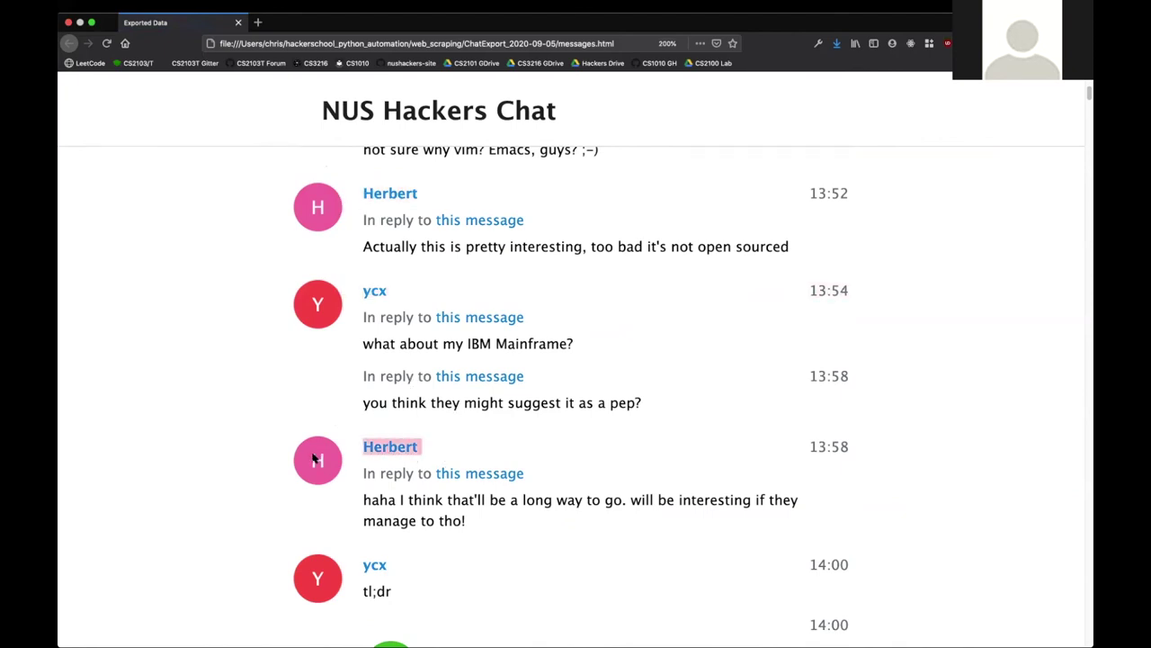
click(242, 386)
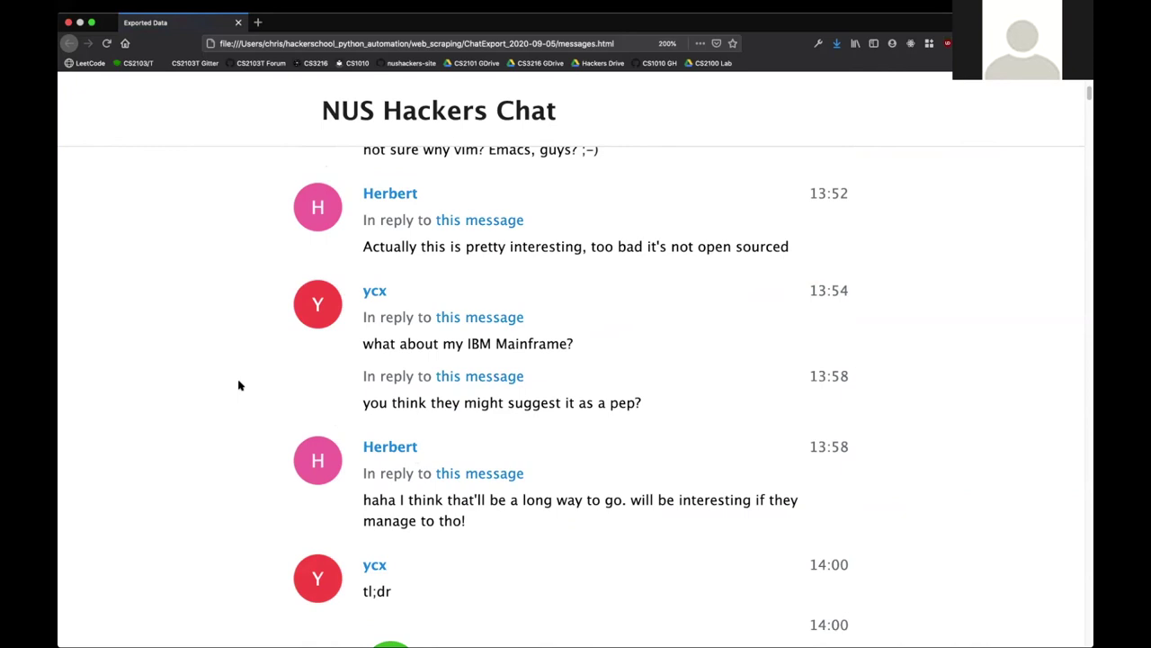
Step: Close the exported chat page and advance the slideshow to the Notebook Demo slide
click(239, 23)
click(377, 261)
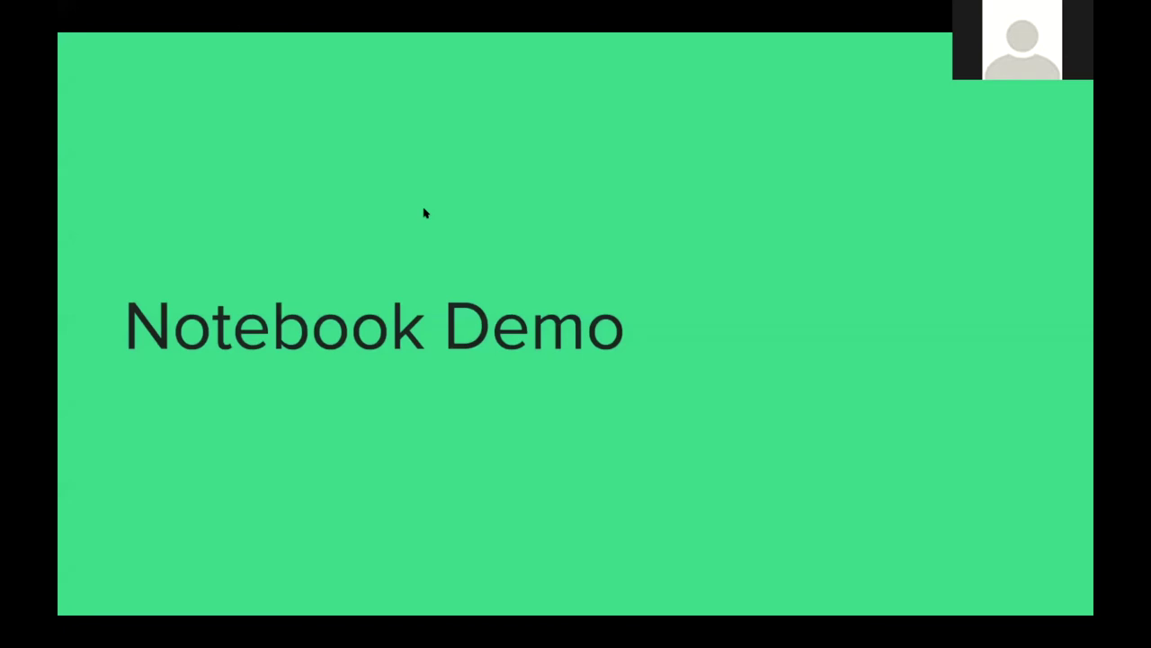
Step: End the slideshow, return to the Web Scraping notebook in Colab and show its file commands, including Save a copy in Drive
key(Escape)
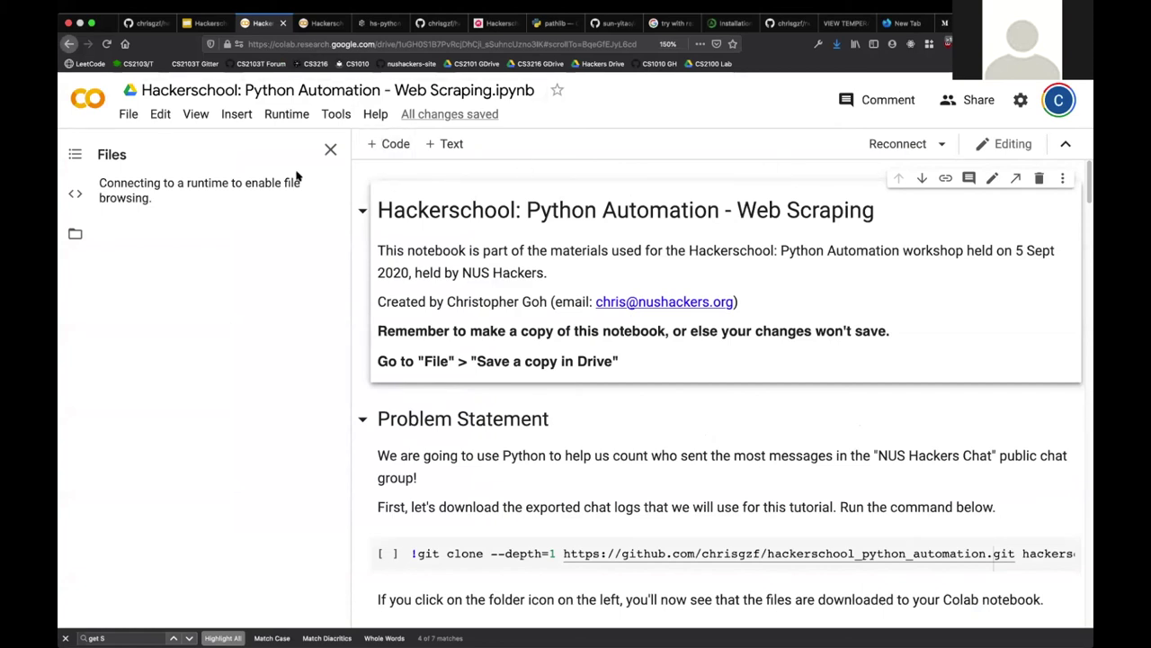
click(132, 119)
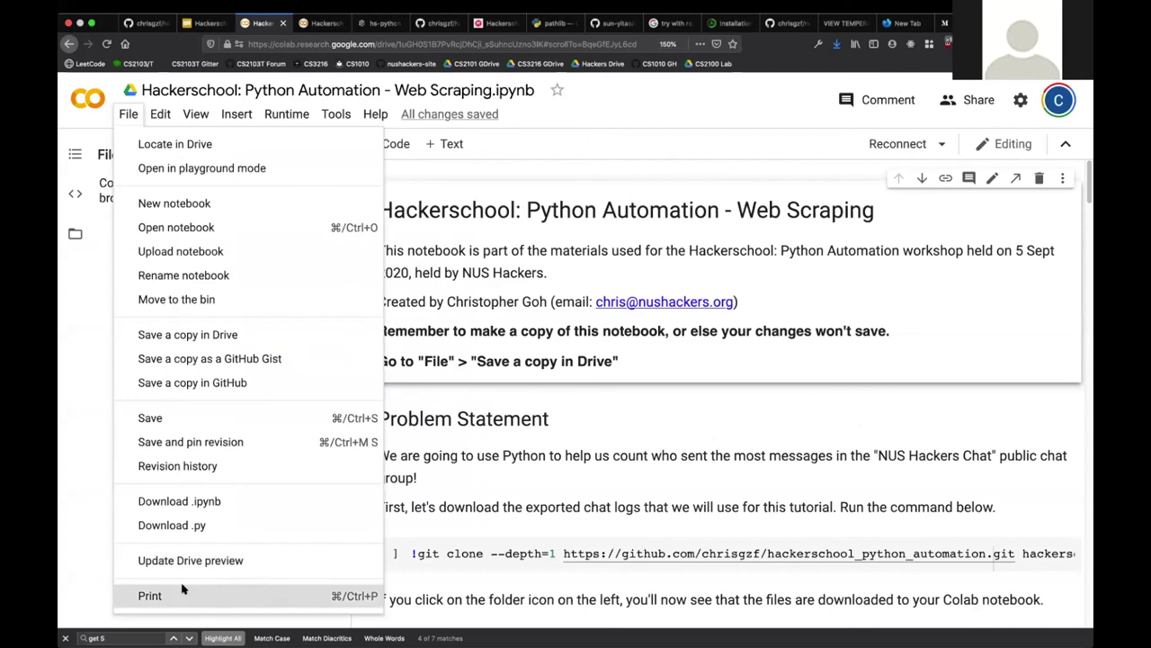
click(645, 463)
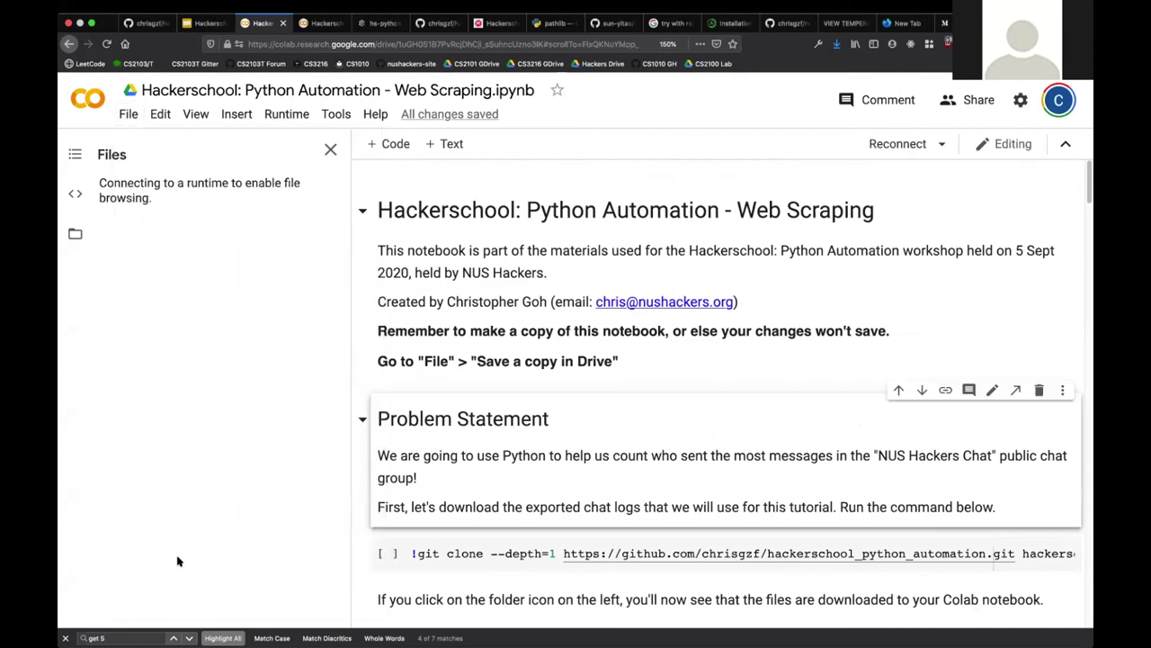